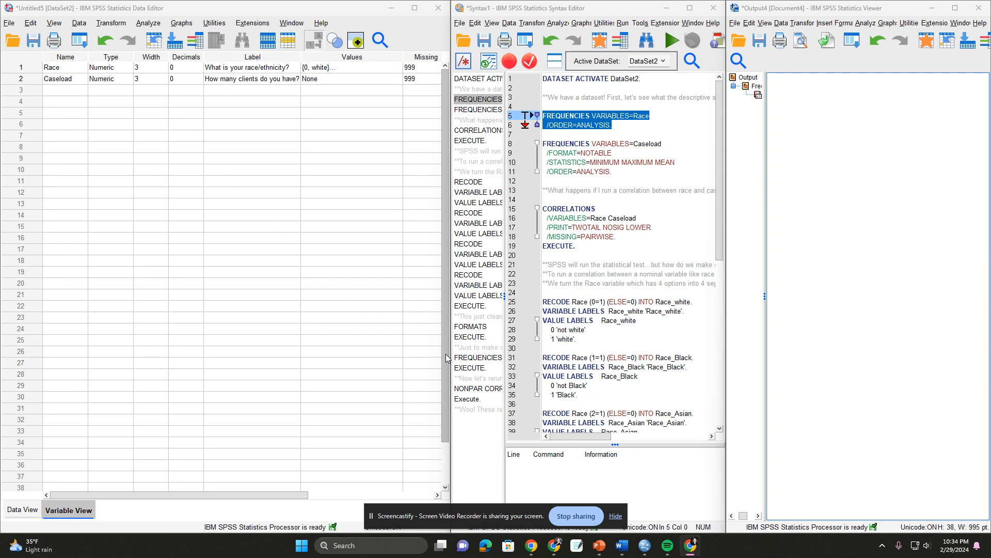
- Widen the Label column in the variable definitions to fit the full question texts
click(309, 297)
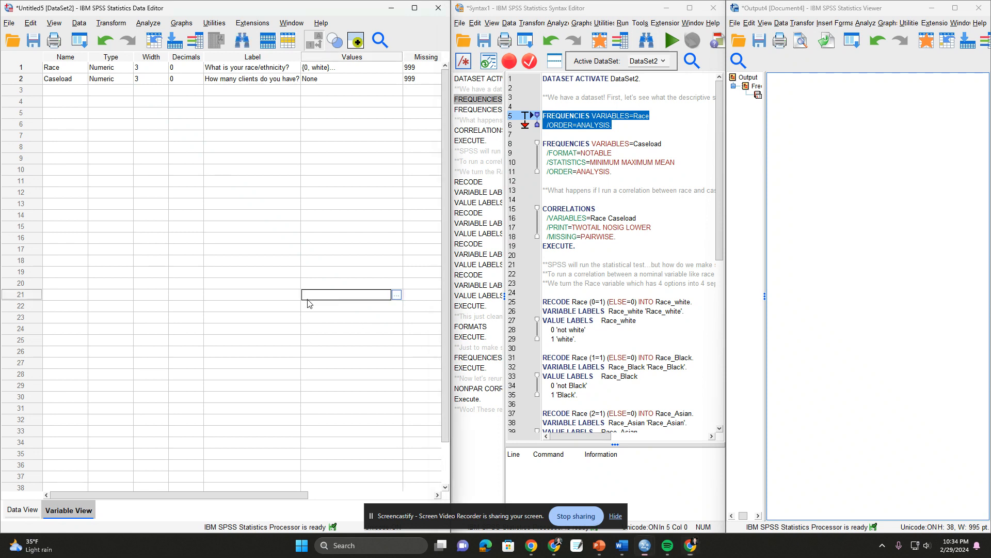
click(269, 277)
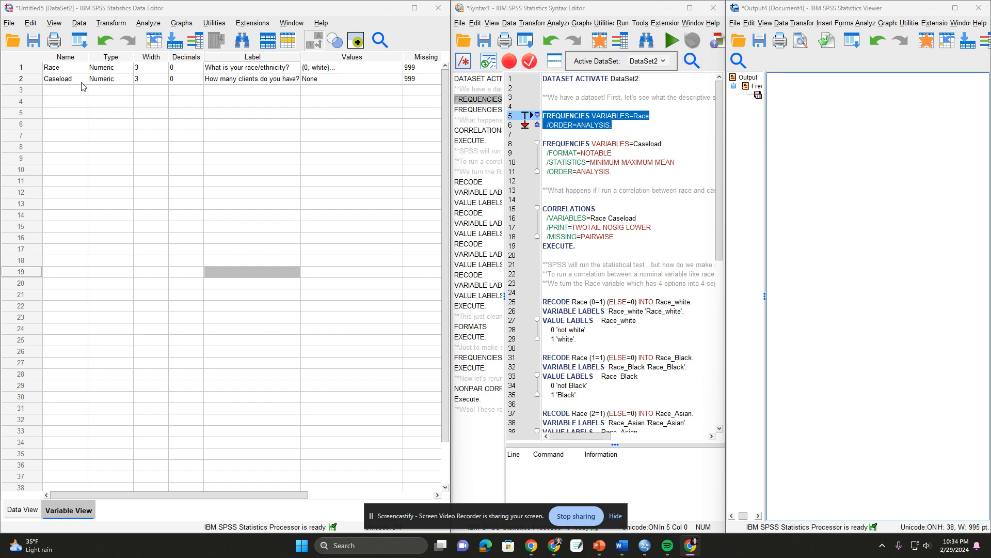
click(299, 57)
drag(301, 57, 350, 59)
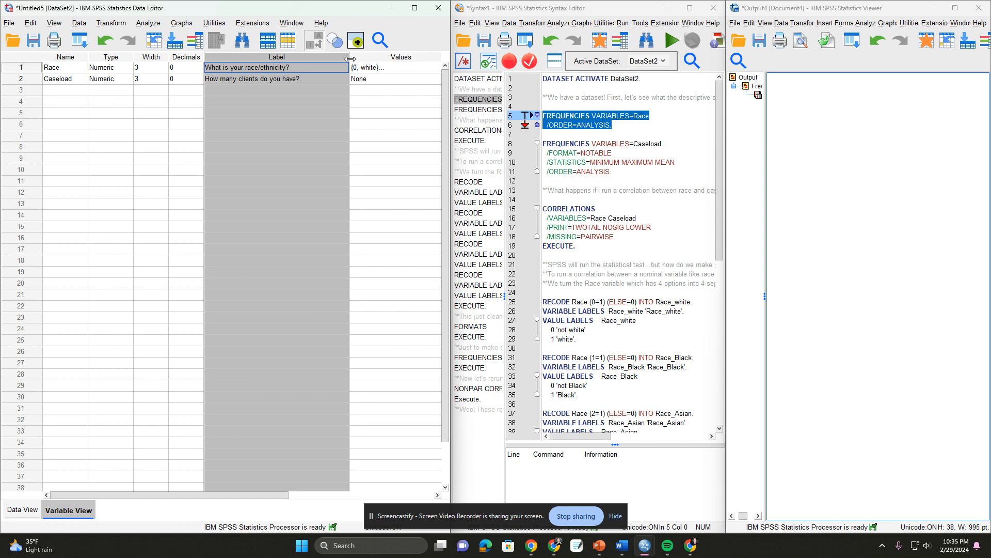
- Review each value label defined for the Race variable, from code 0 to code 3
click(61, 68)
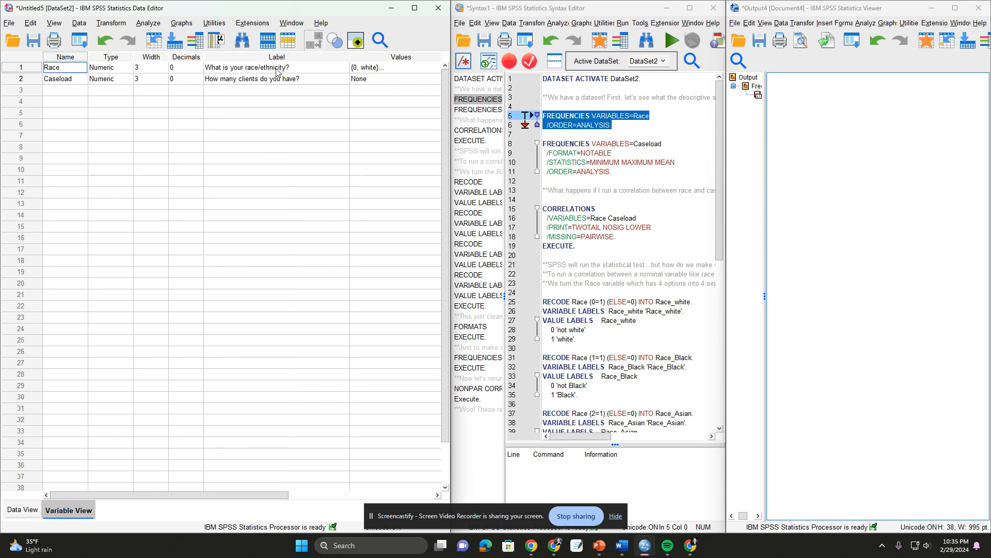
click(370, 72)
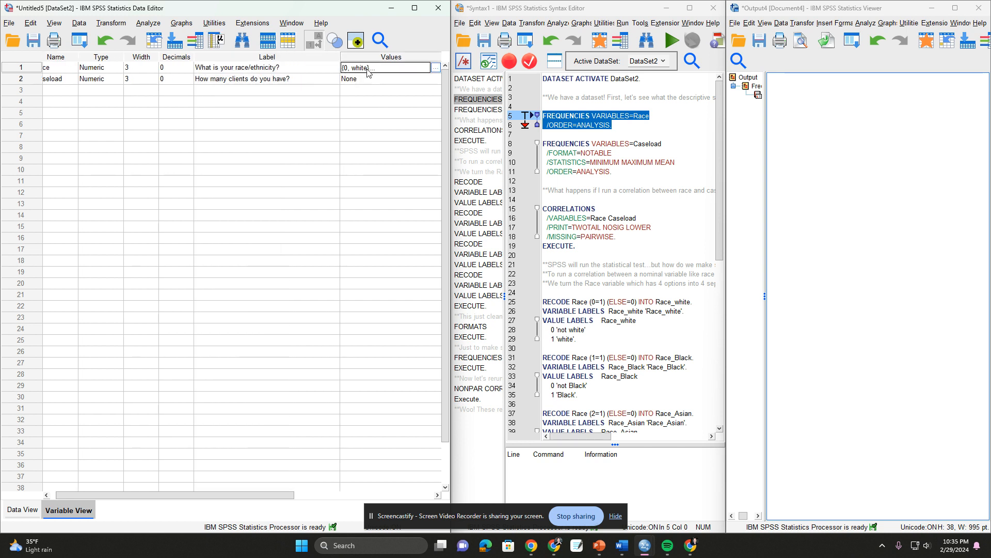
click(436, 67)
click(192, 261)
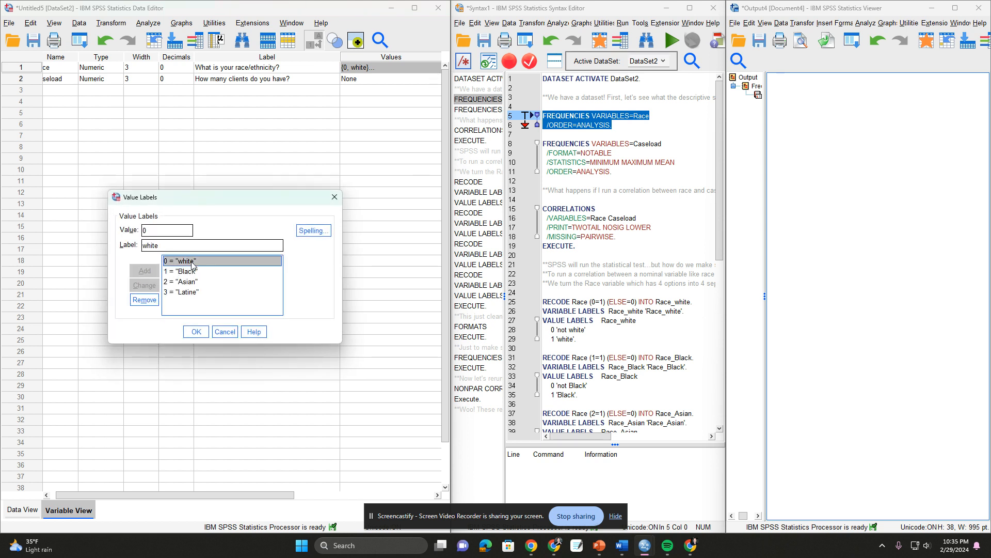
click(193, 272)
click(194, 282)
click(195, 292)
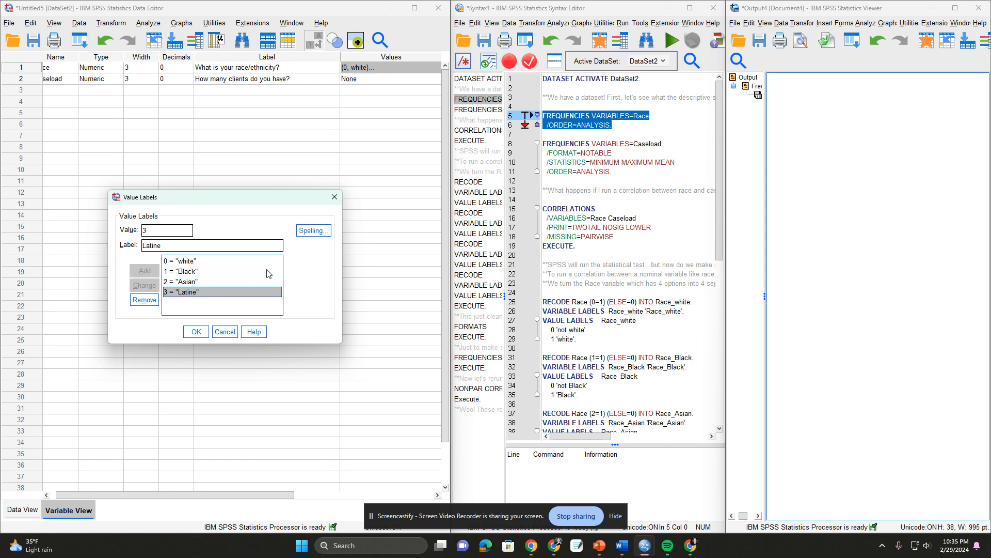
click(194, 332)
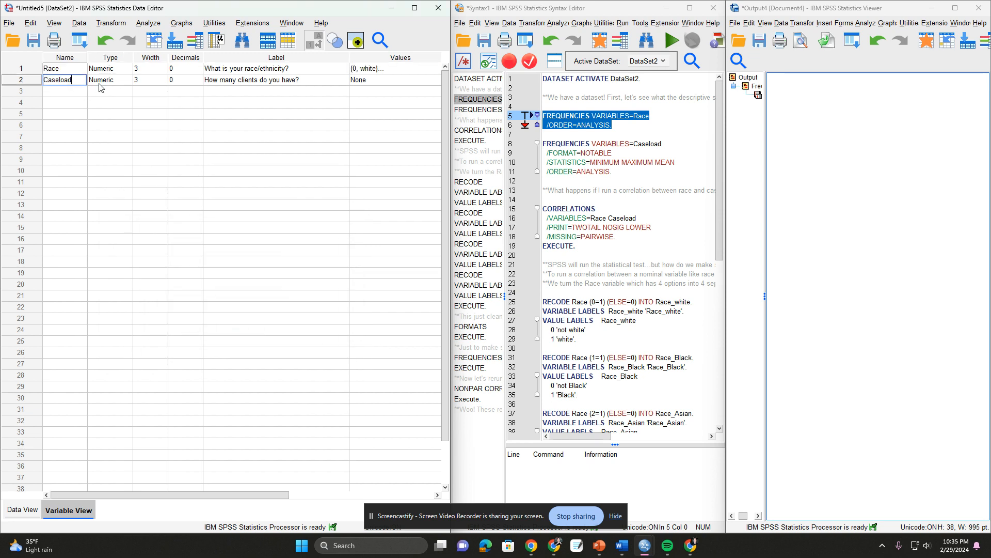
- Check the Caseload variable's definition and examine the Race and Caseload records for all cases in the dataset
click(222, 81)
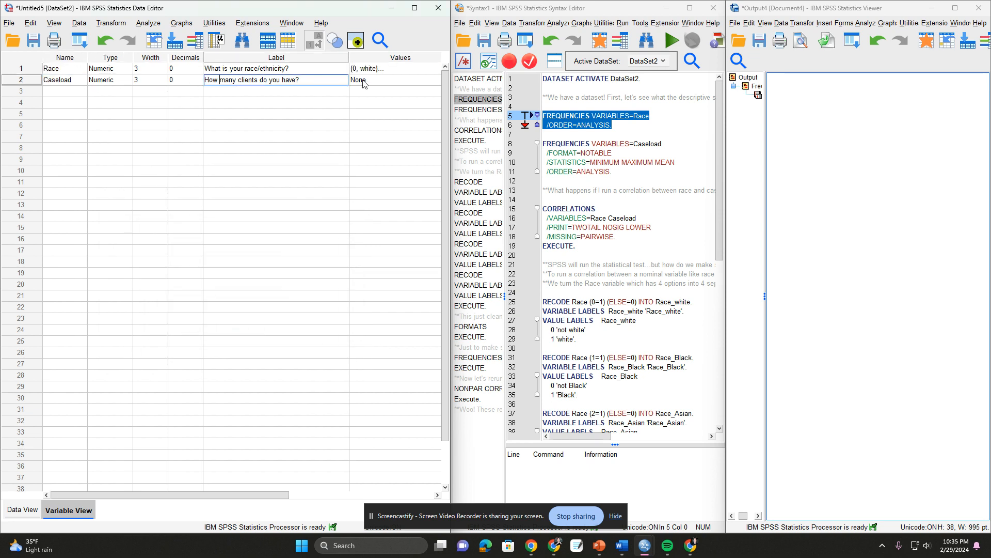
click(23, 510)
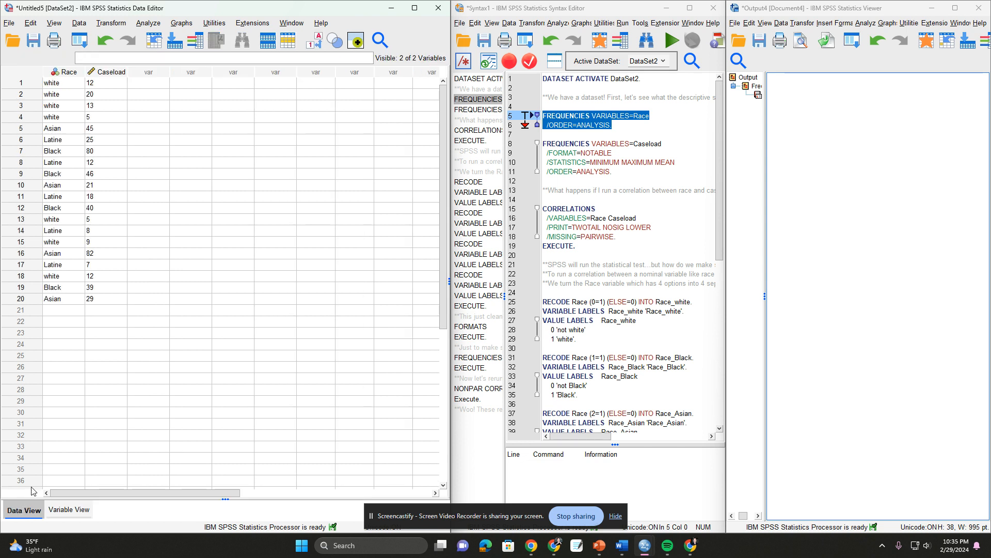
drag(76, 85, 113, 298)
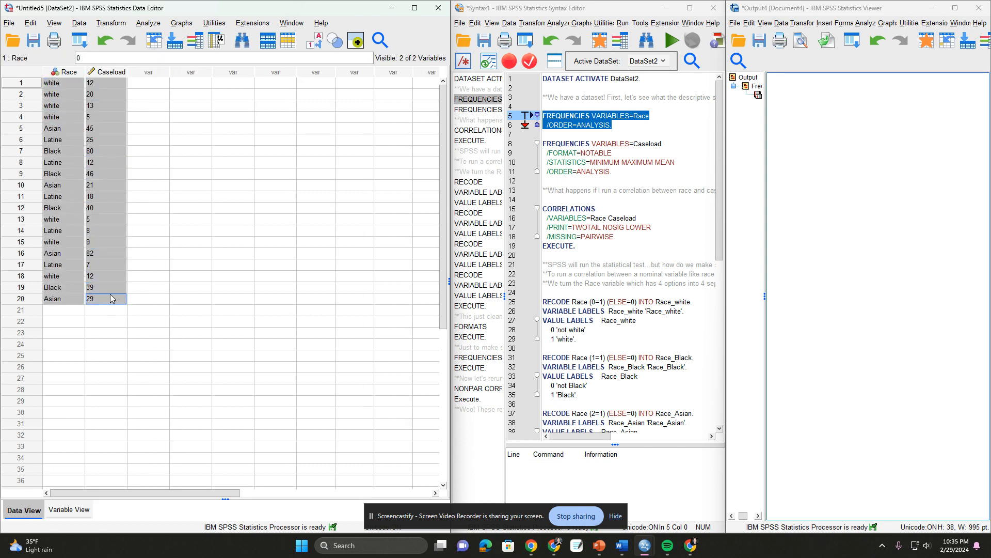
click(204, 310)
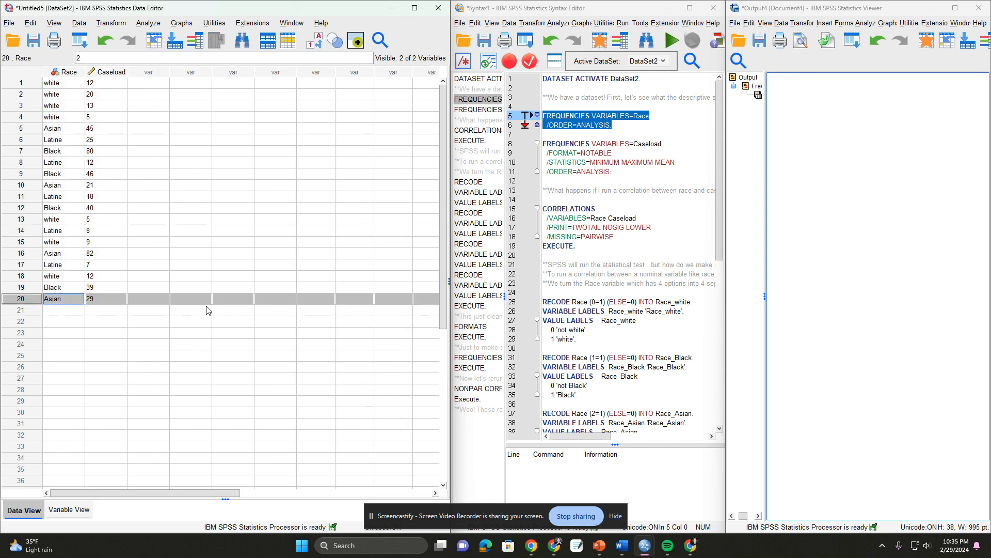
click(177, 367)
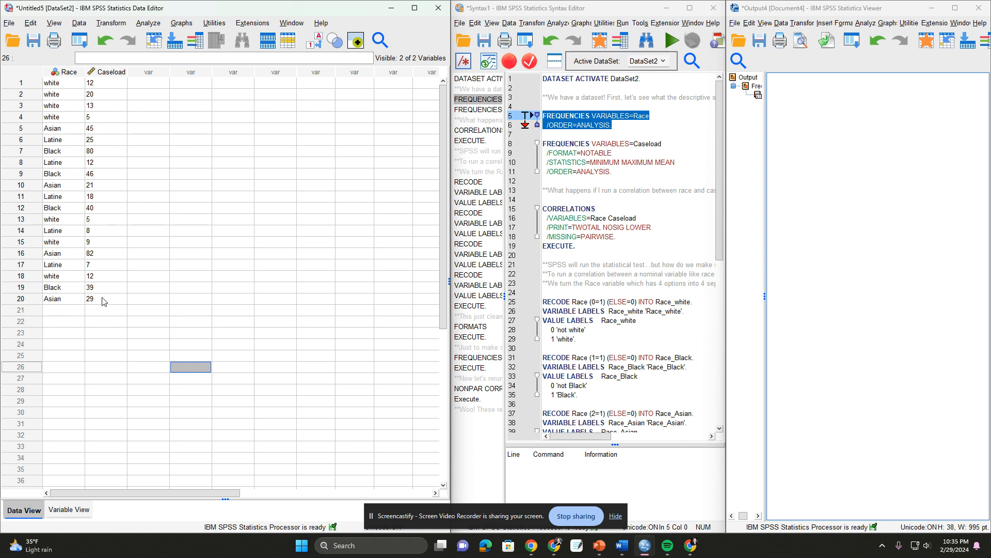
- Run the two FREQUENCIES commands for Race and Caseload from syntax lines 5 to 11
click(591, 126)
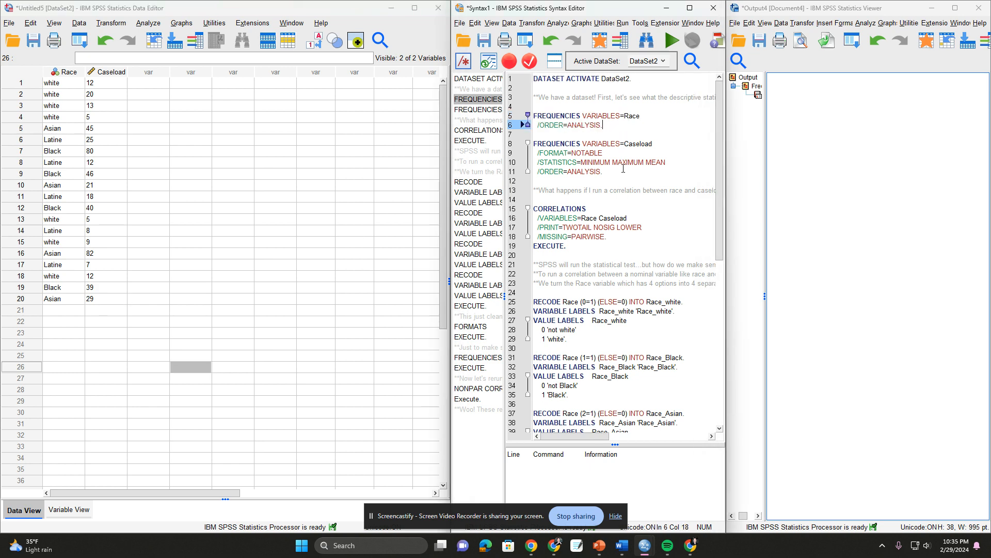
drag(601, 172, 532, 115)
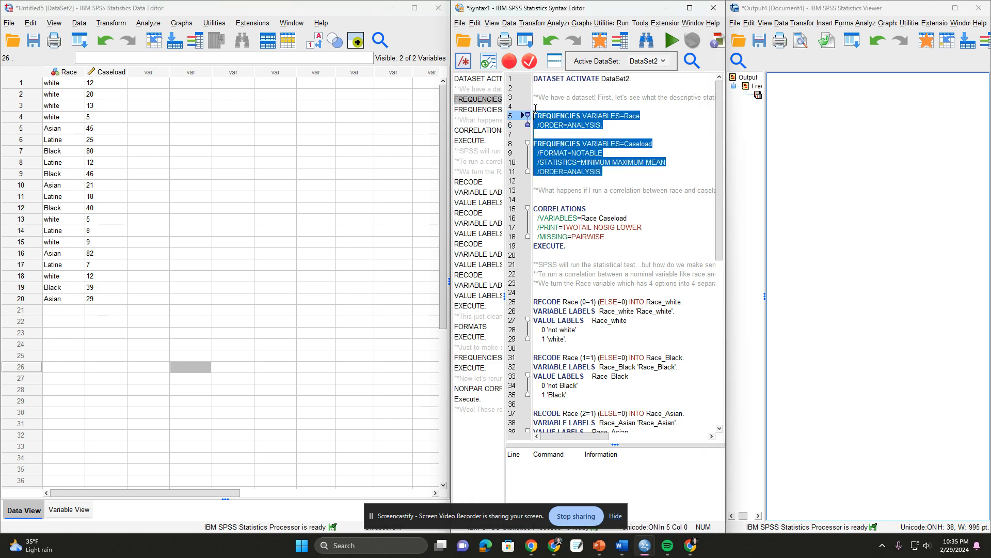
click(671, 44)
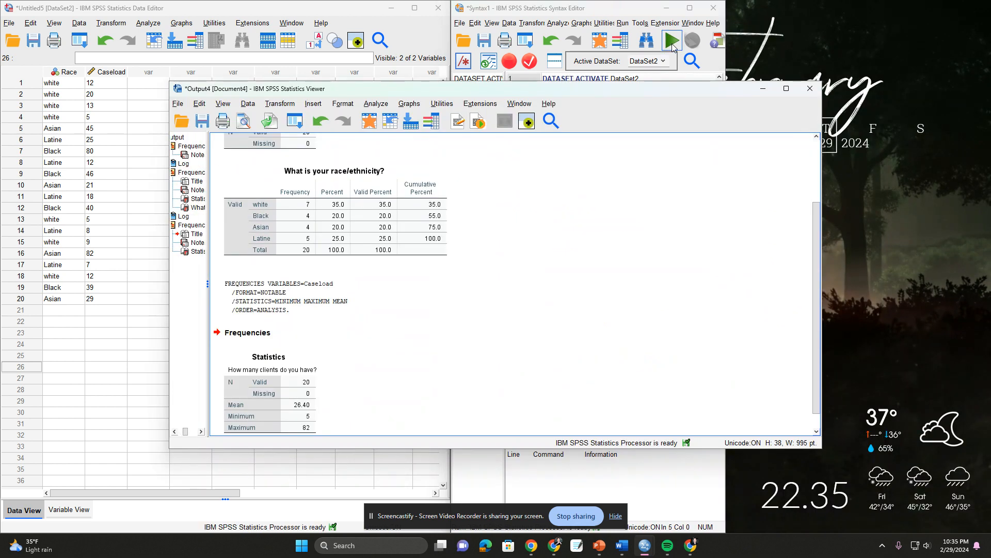
- Examine the race/ethnicity frequency table and the caseload mean, minimum and maximum in the output
scroll(397, 256, up, 3)
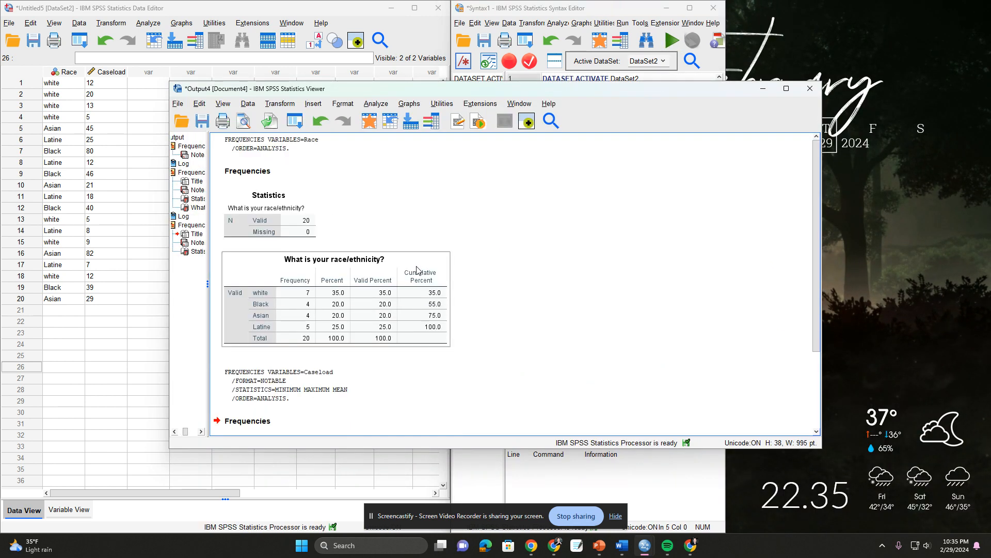
drag(510, 89, 563, 109)
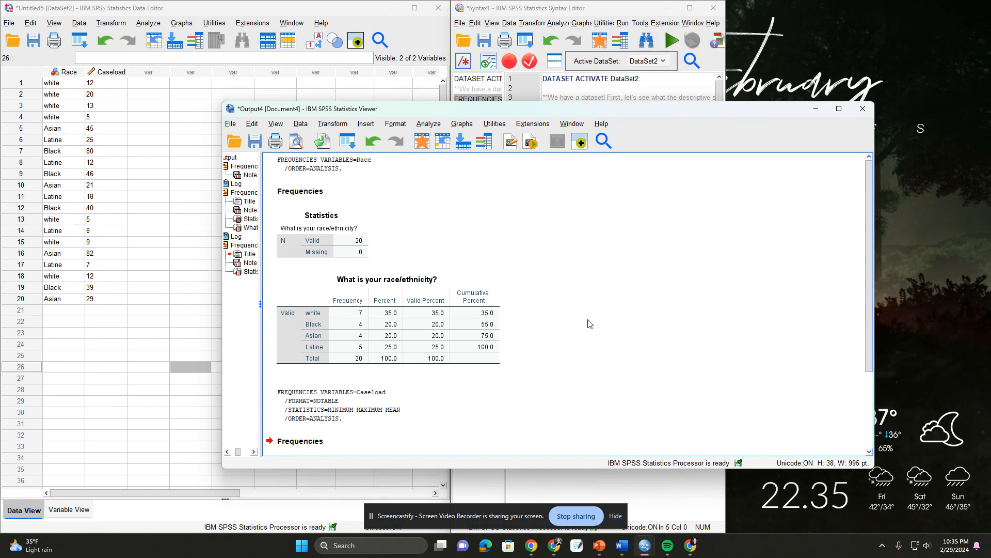
drag(551, 108, 575, 188)
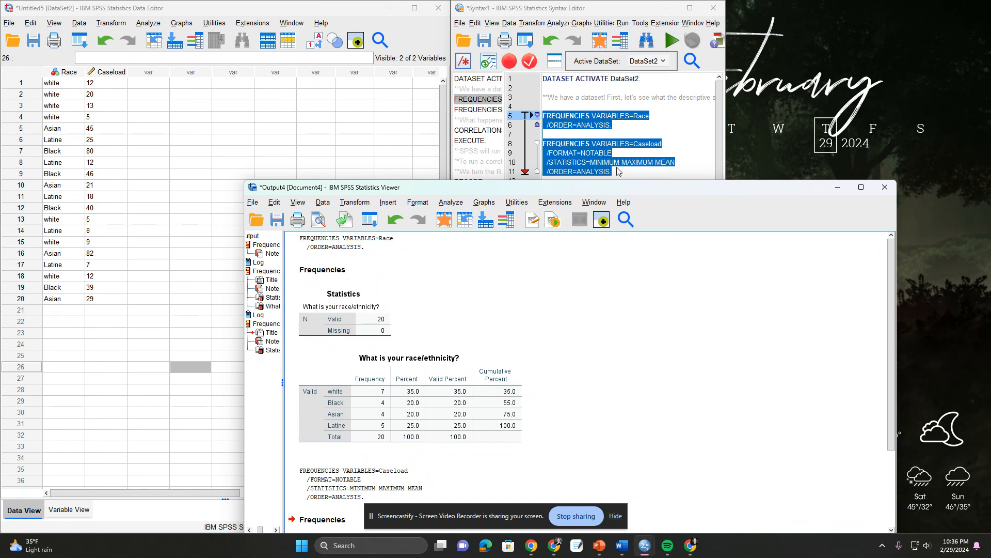
drag(581, 187, 521, 86)
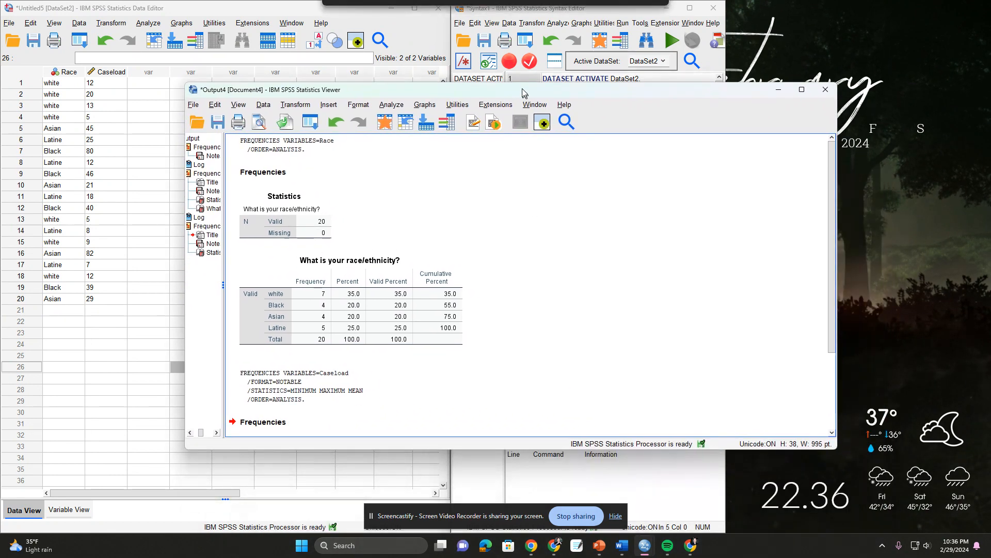
click(269, 297)
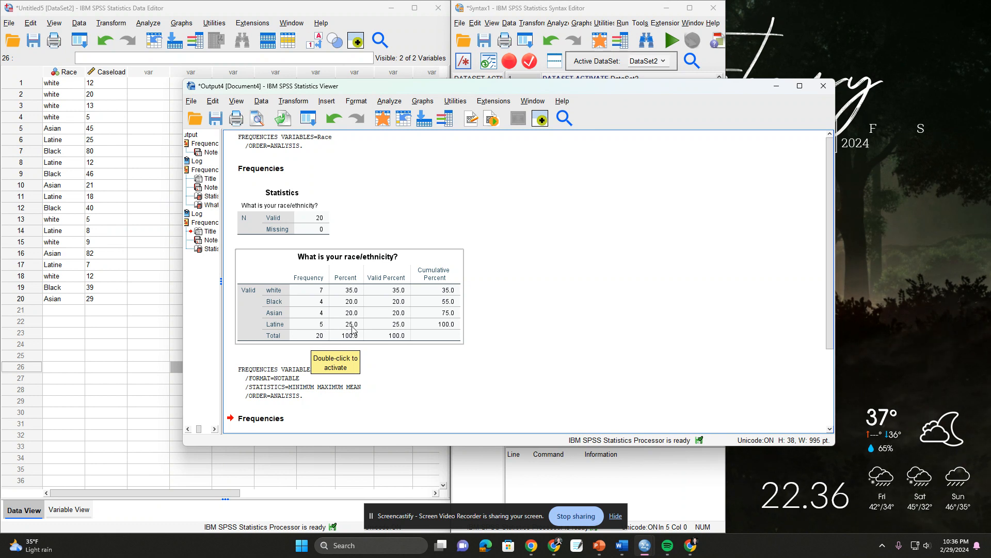
scroll(361, 330, down, 3)
click(329, 360)
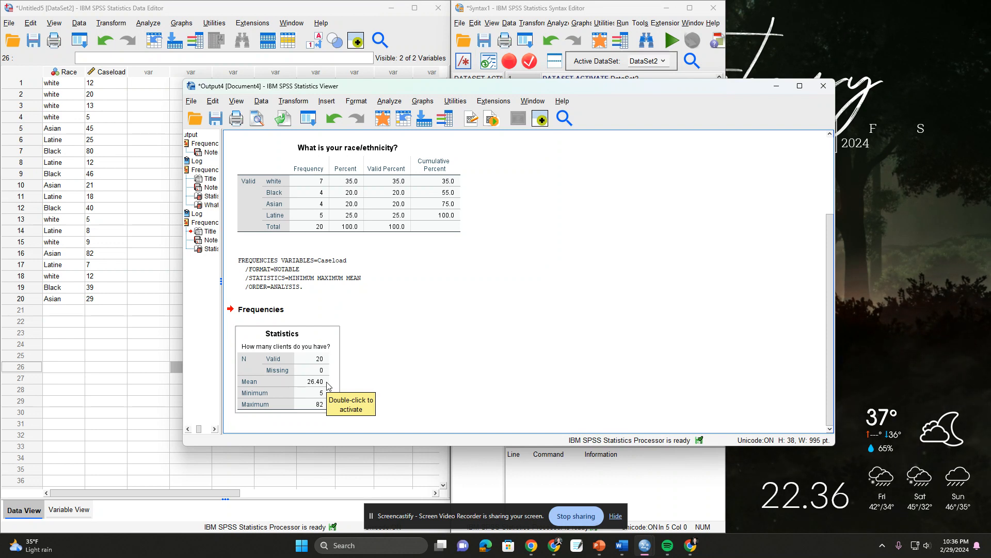
click(380, 394)
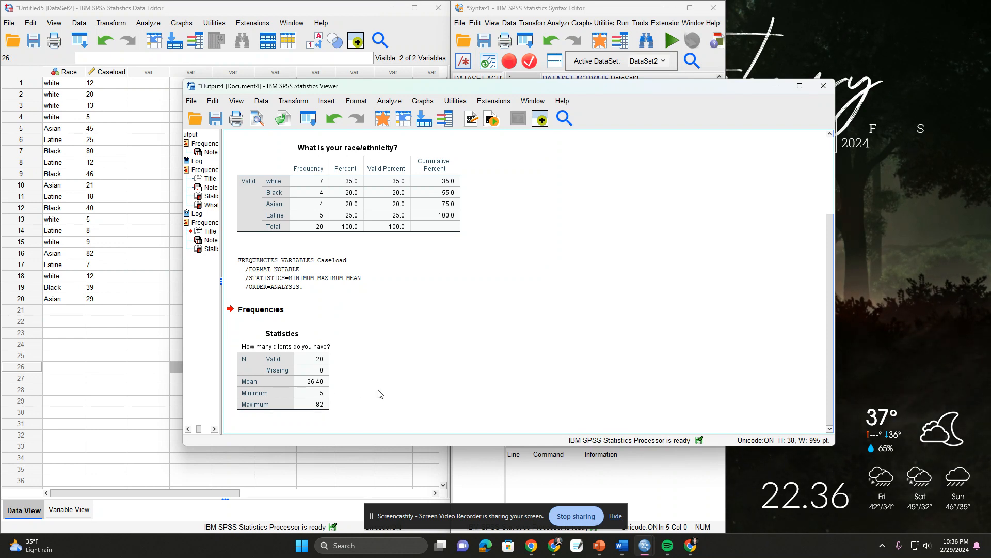
click(335, 410)
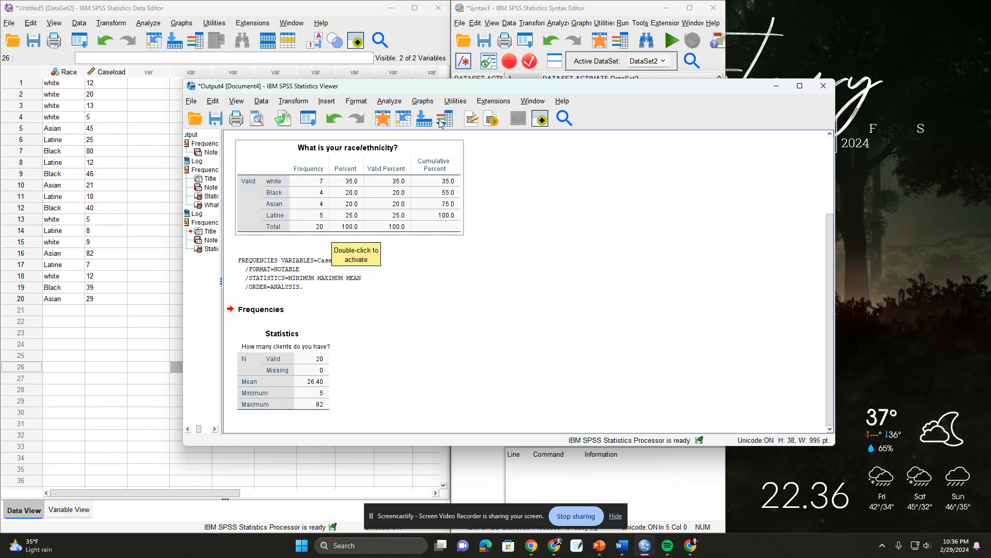
- Move the output viewer out of the way and widen the syntax editor to read the comment about correlating race and caseload
drag(460, 89, 990, 103)
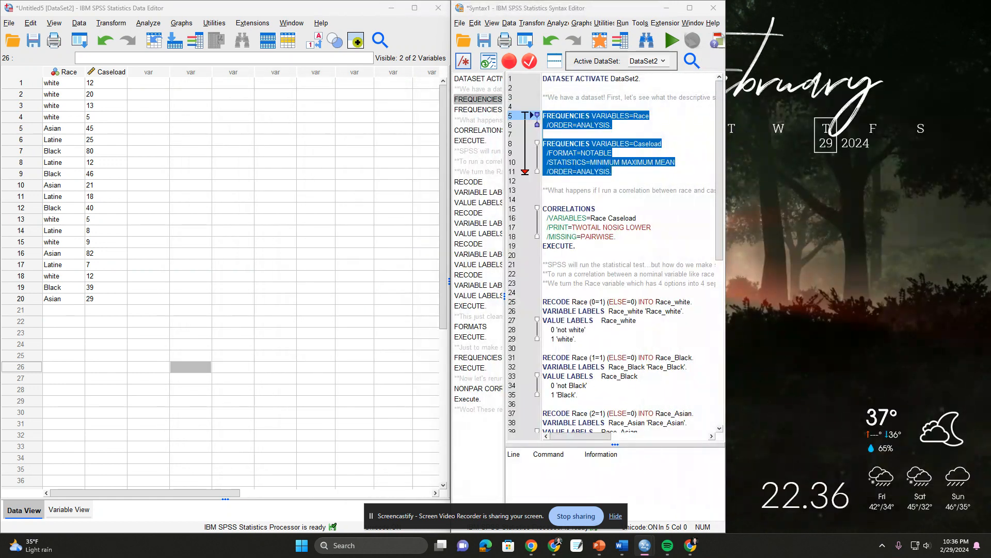
drag(723, 244, 951, 248)
click(636, 200)
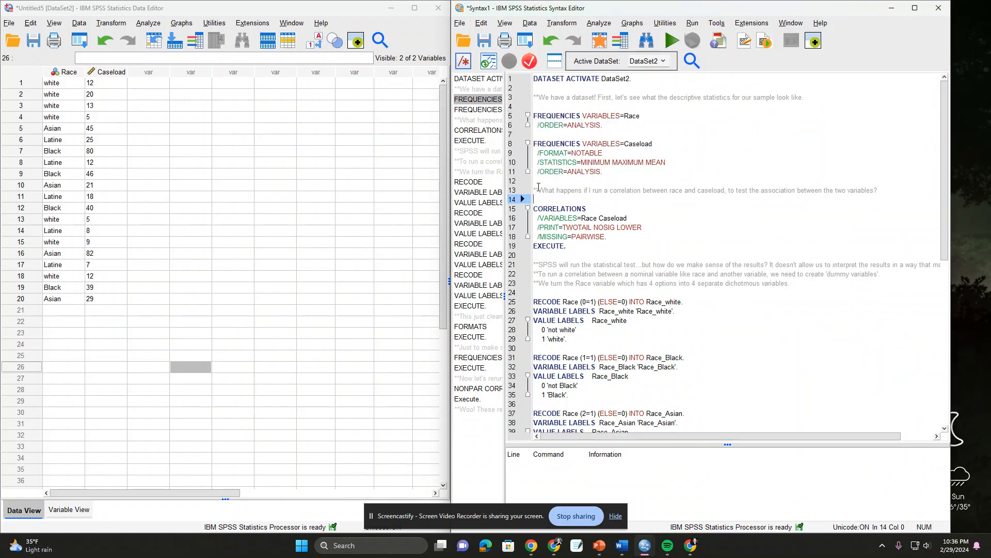
drag(539, 189, 874, 191)
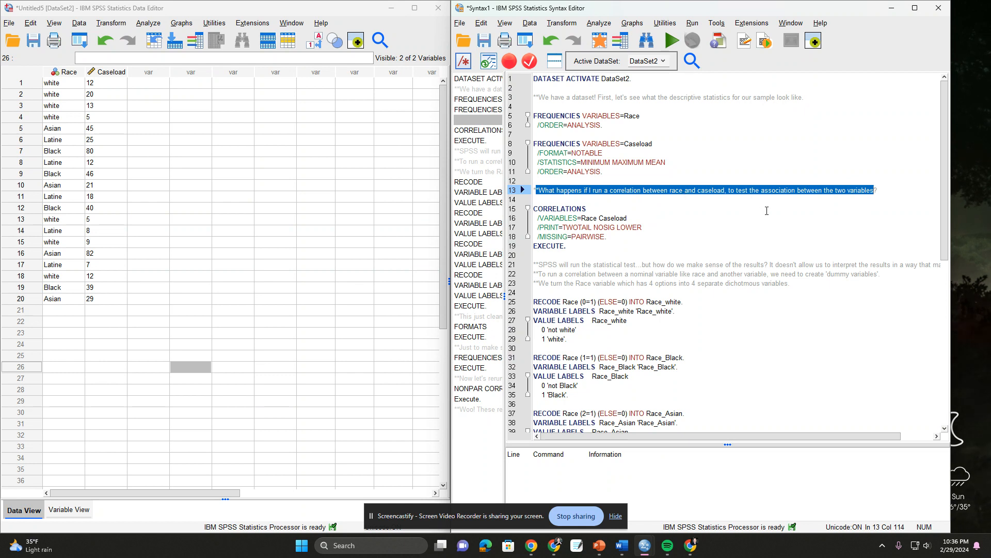
click(729, 236)
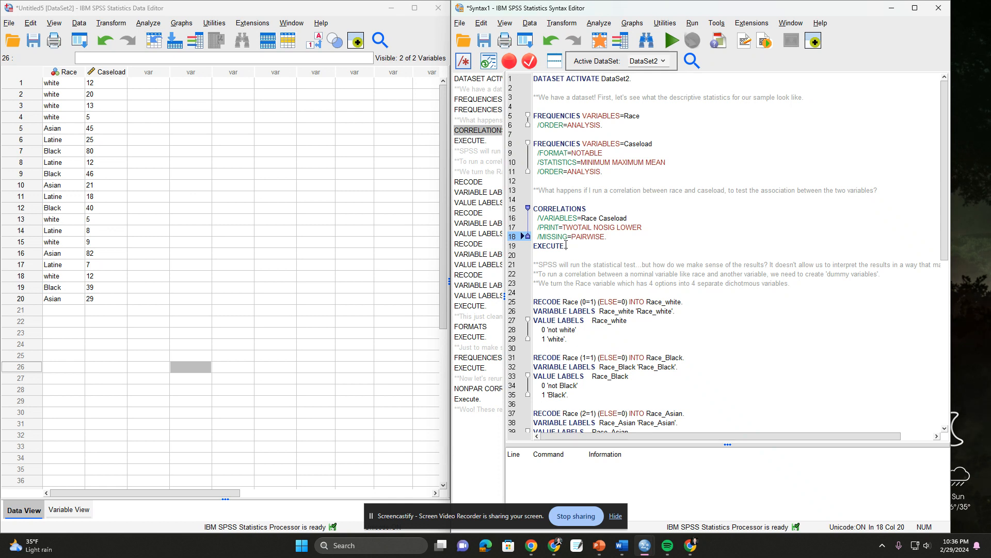
- Run the CORRELATIONS command for Race and Caseload together with its EXECUTE line
drag(570, 247, 533, 209)
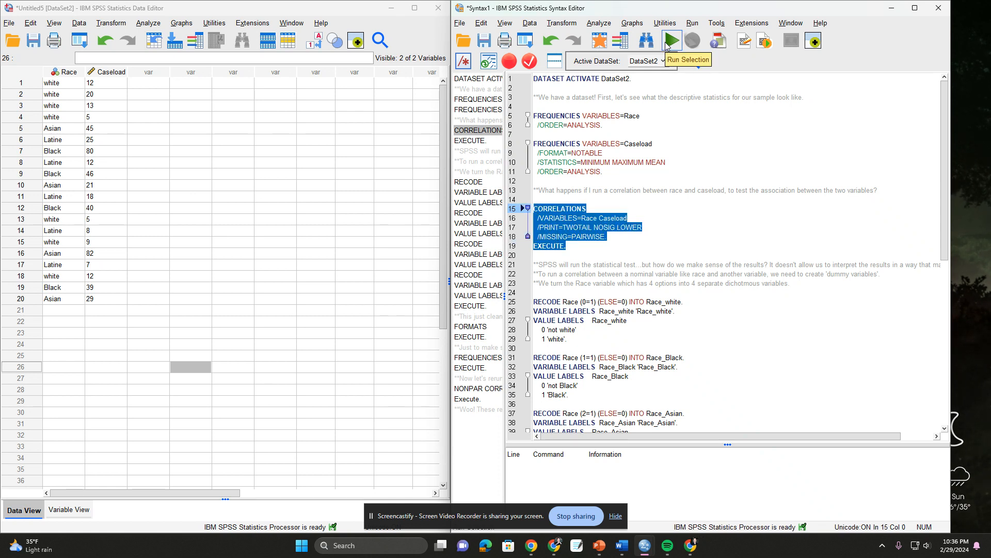
click(666, 42)
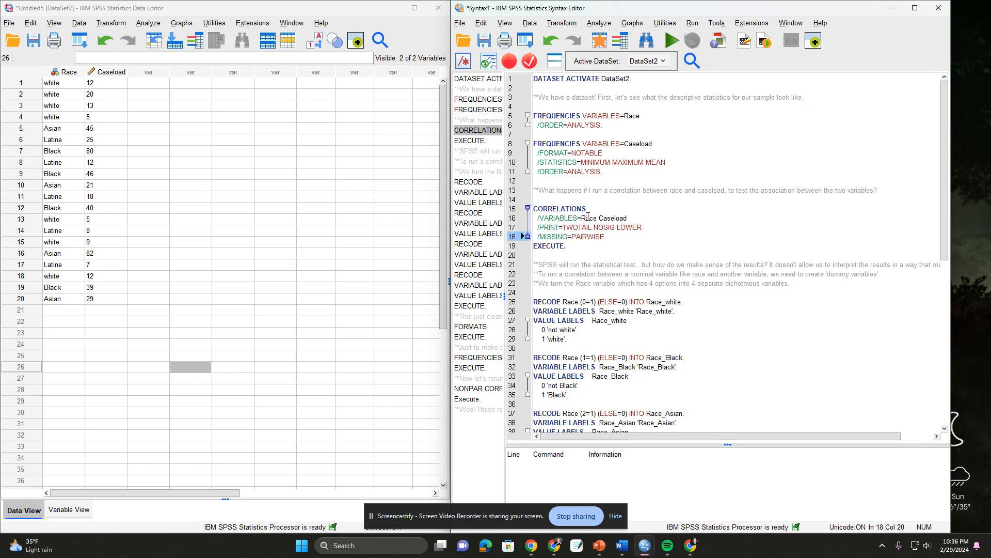
double_click(613, 218)
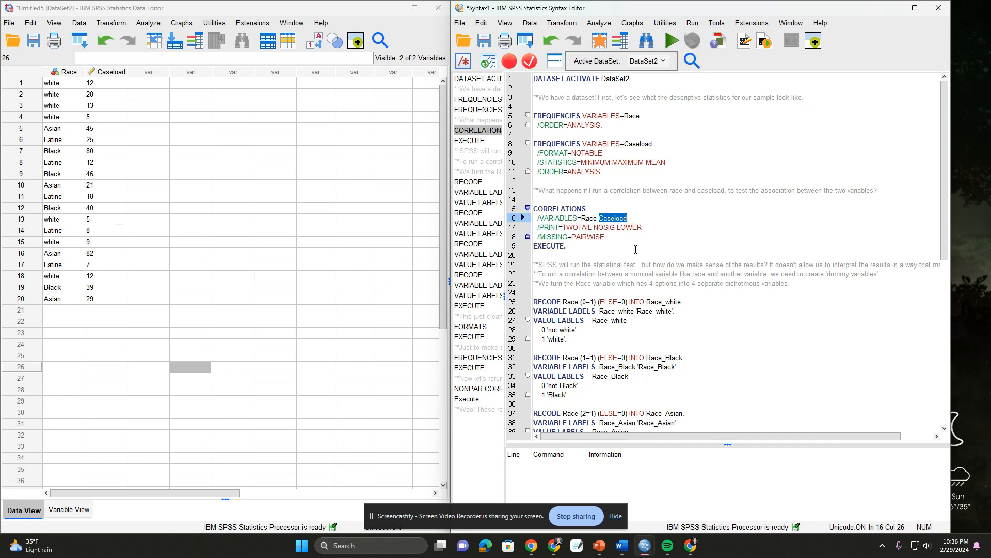
drag(567, 247, 533, 208)
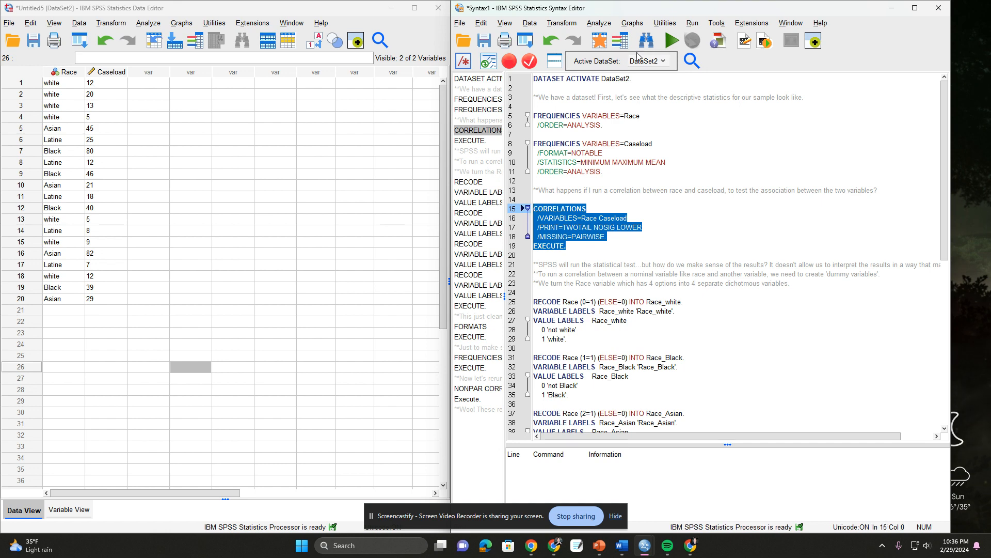
click(668, 38)
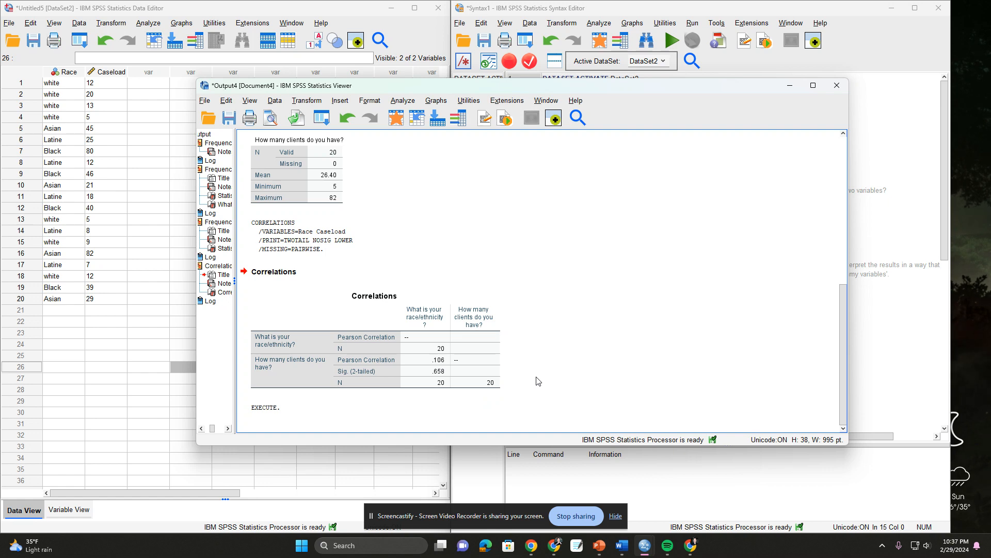
- Move the output viewer out of the way and display the dataset's variable definitions again
drag(434, 86, 990, 127)
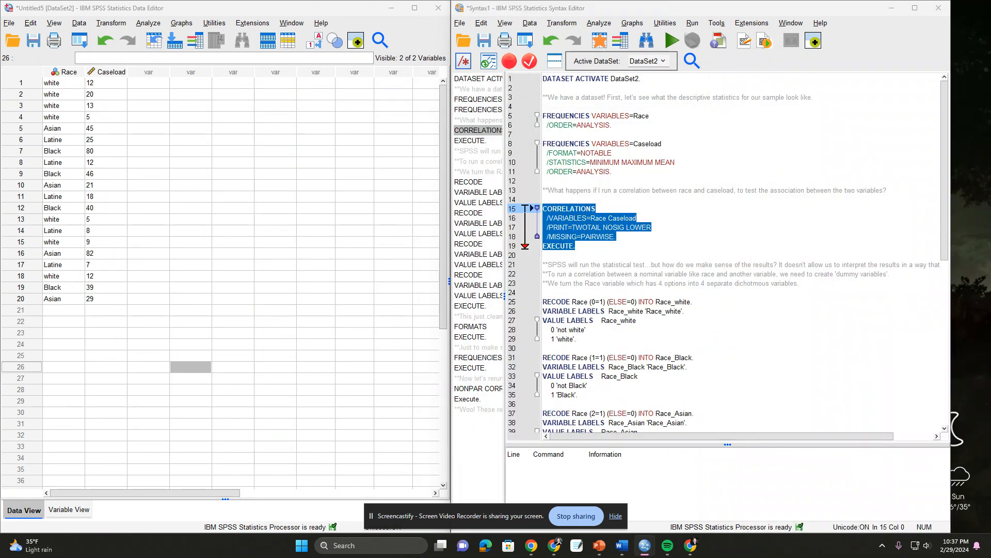
click(74, 511)
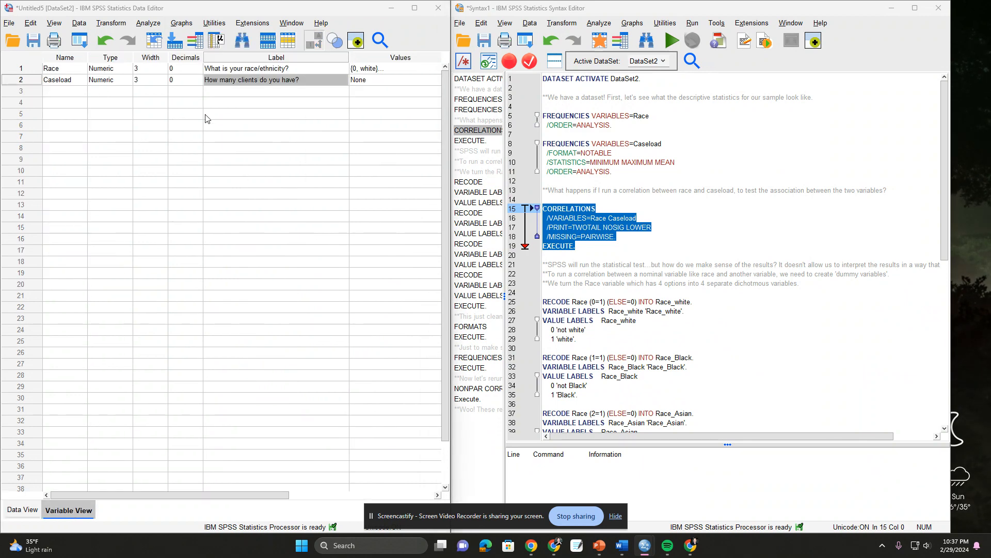
- Inspect the value labels defined for the Race variable and close them without changes
click(359, 72)
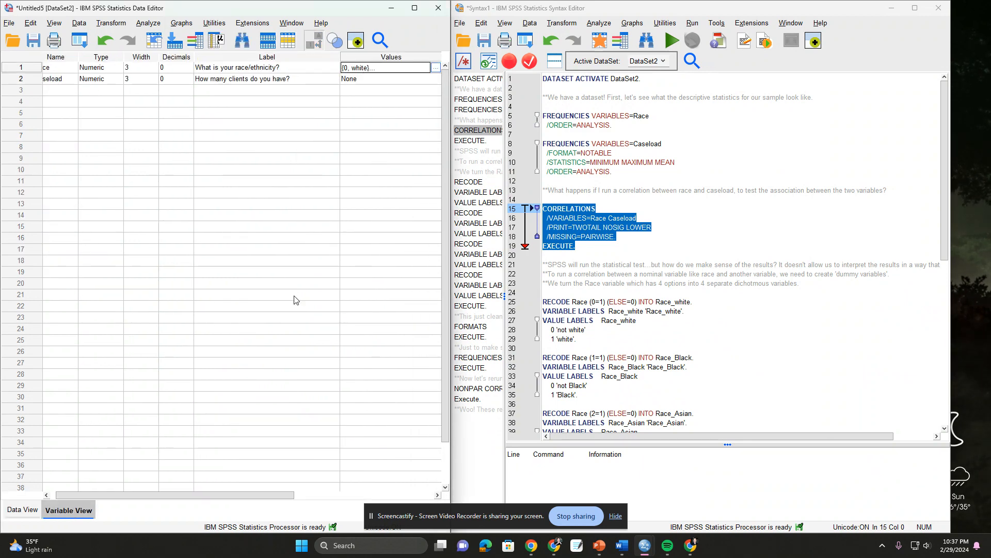
click(436, 68)
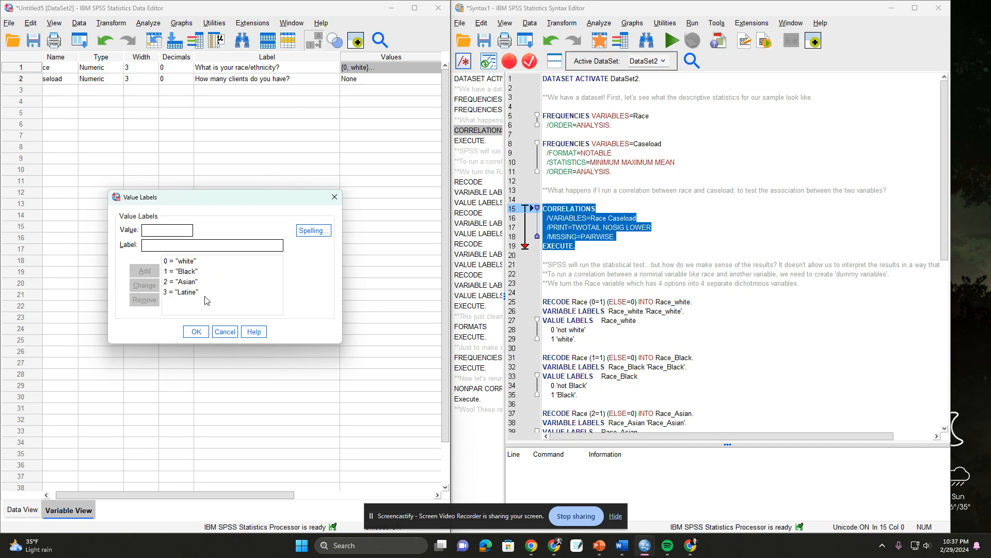
click(197, 332)
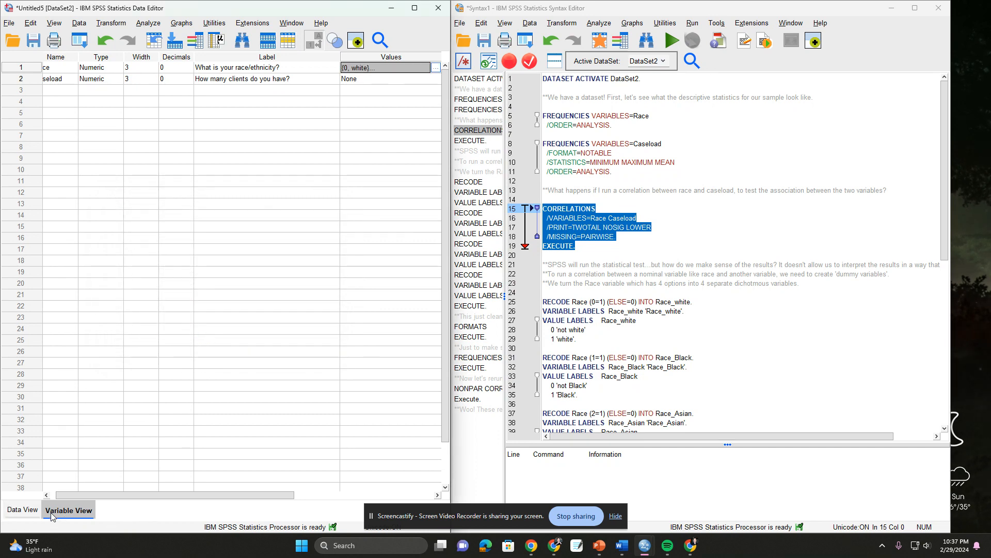
- Show the data with numeric codes instead of value labels, check several Race cells, and return to the variable definitions
click(24, 509)
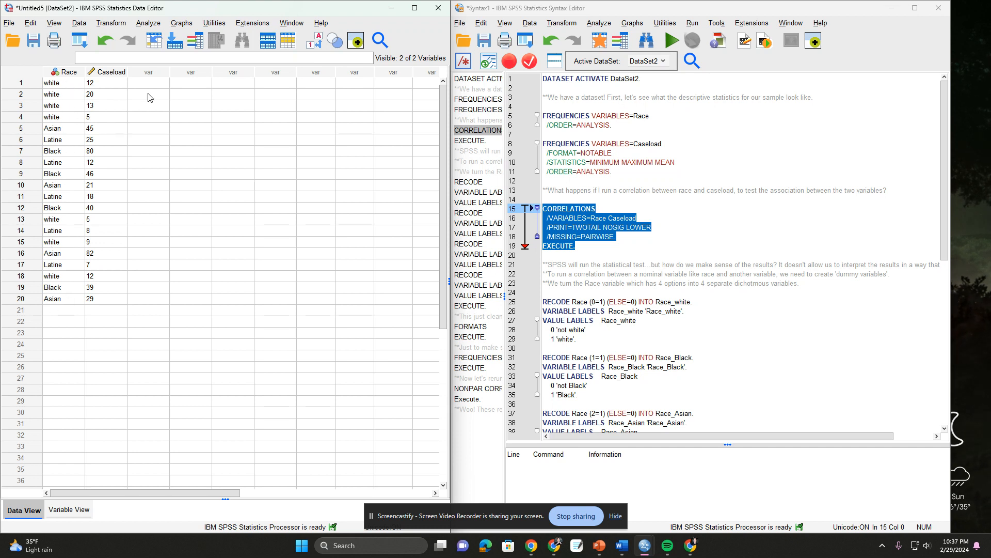
click(317, 45)
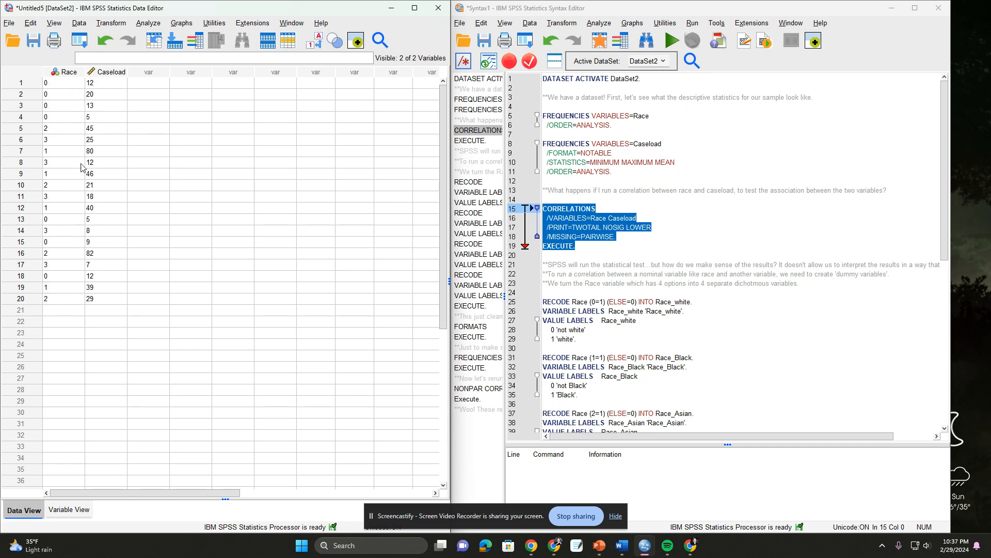
click(65, 85)
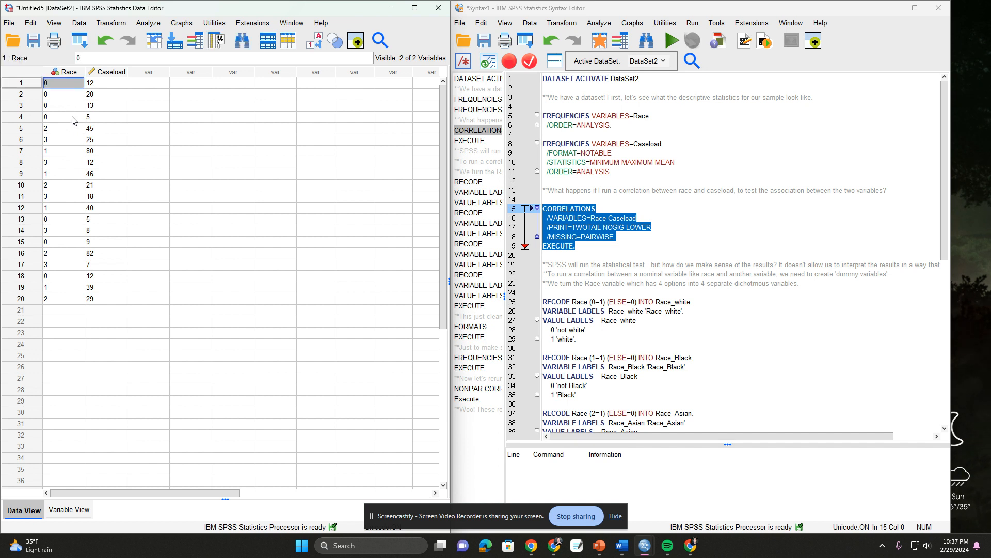
click(67, 149)
click(65, 130)
click(67, 141)
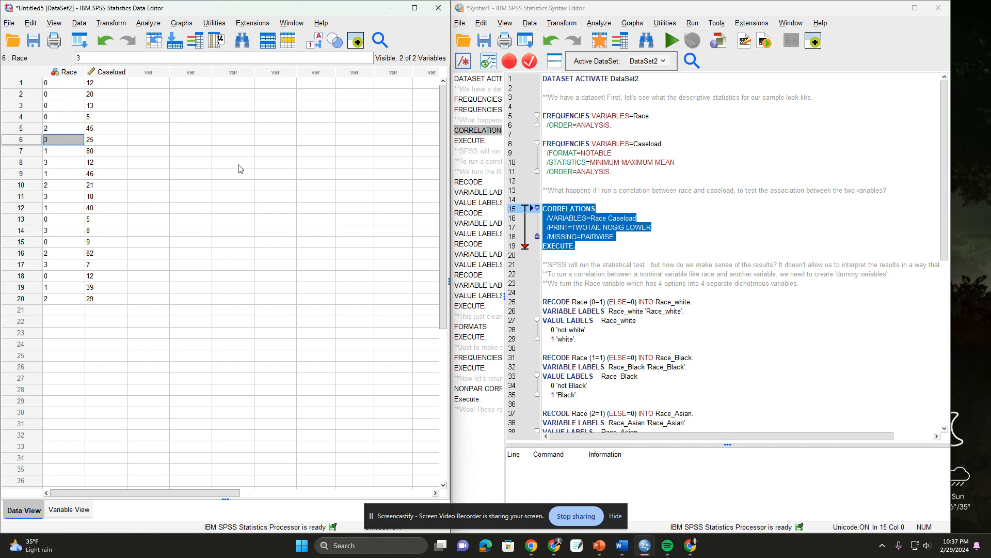
click(69, 510)
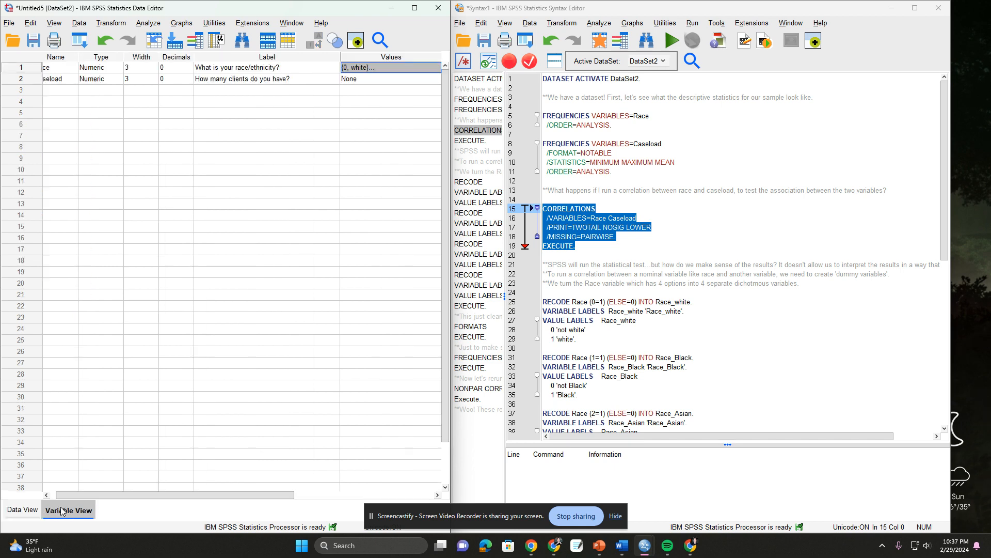
- Read the syntax comments explaining why Race must be turned into four dichotomous dummy variables before correlating it
click(606, 247)
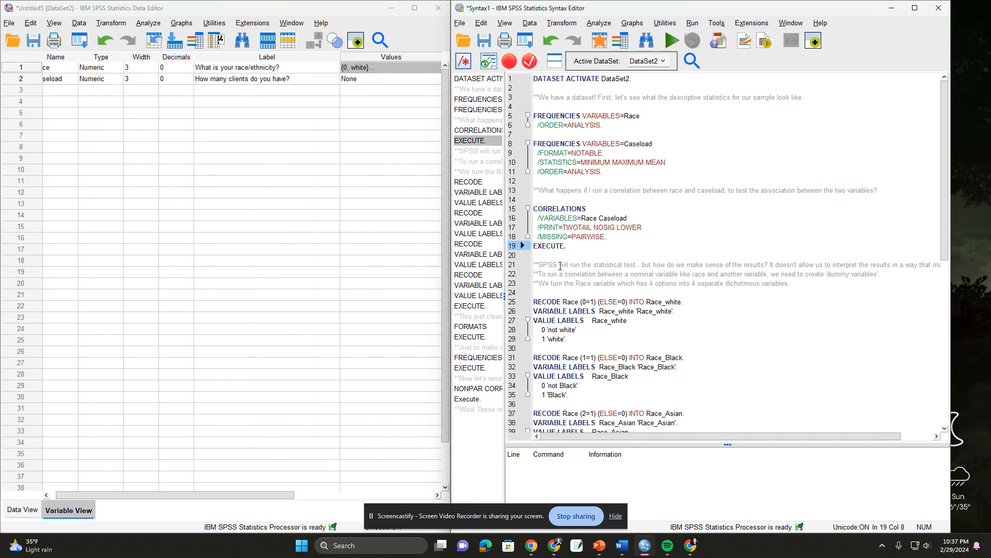
drag(539, 265, 639, 264)
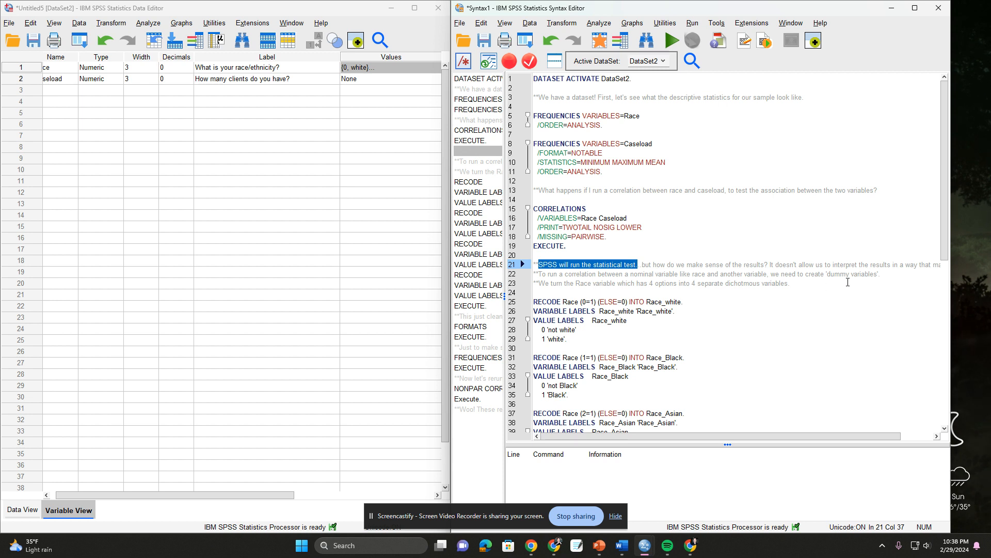
drag(877, 275, 829, 275)
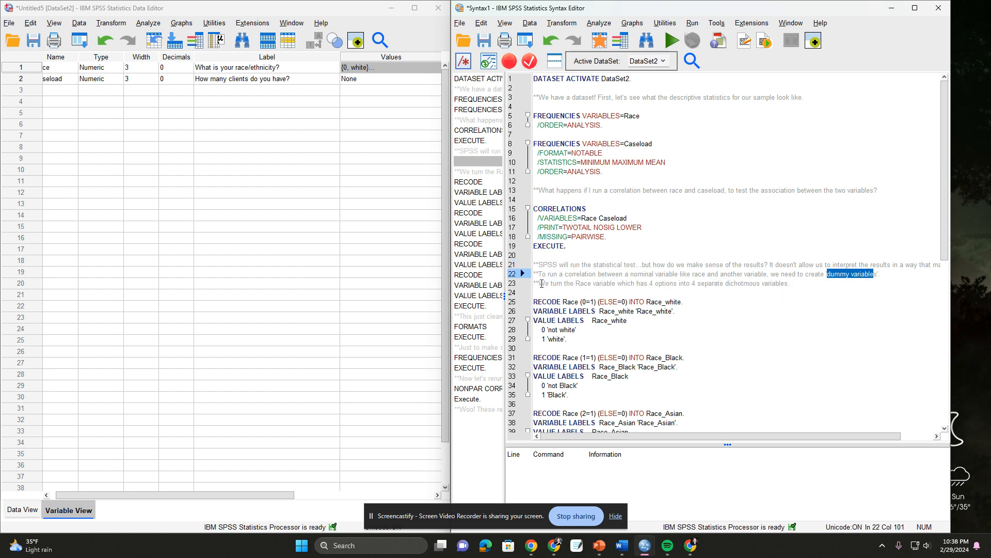
drag(541, 284, 794, 284)
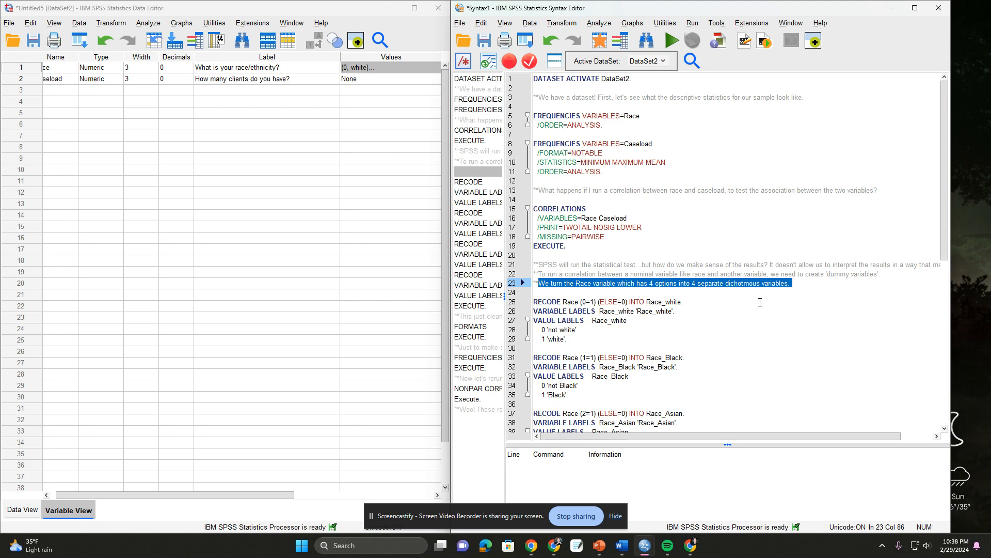
- Examine the four RECODE blocks in the syntax, focusing on the recoding and value labels of Race_white and Race_Black
scroll(760, 302, down, 4)
drag(534, 185, 583, 410)
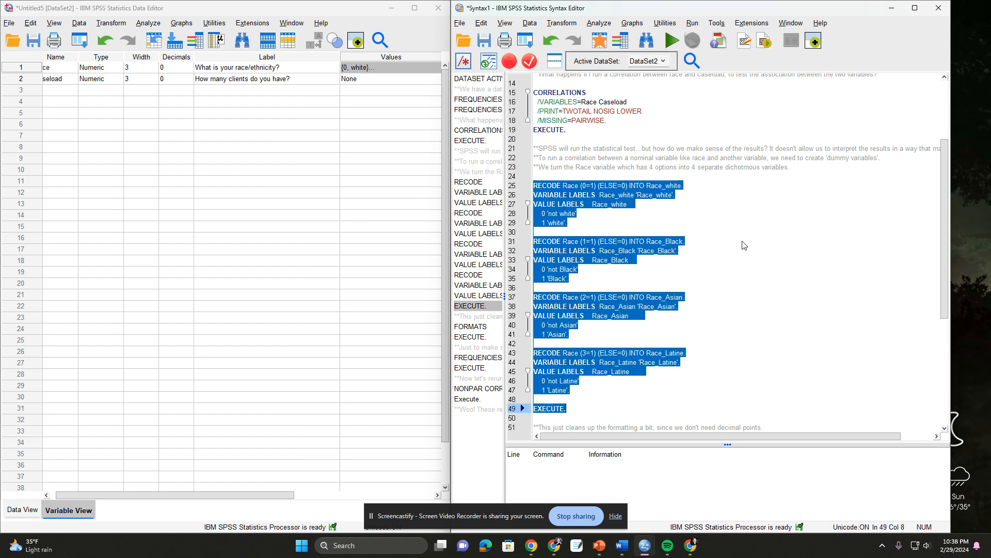
scroll(743, 245, down, 2)
click(687, 176)
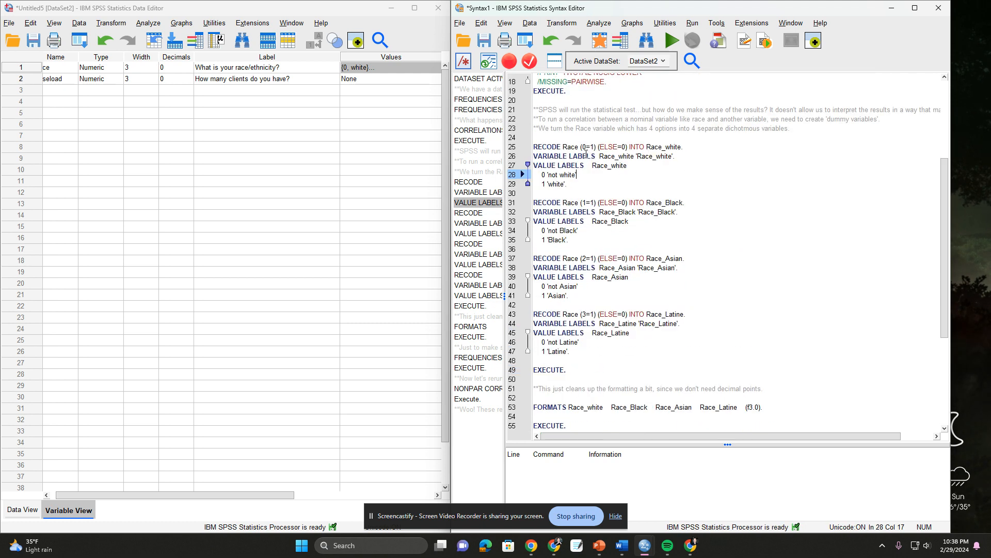
drag(540, 146, 696, 150)
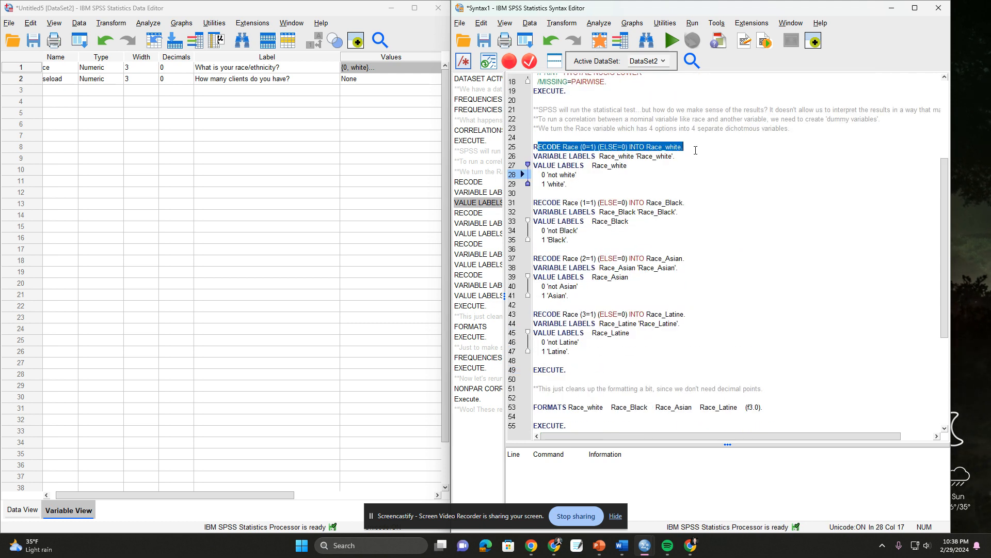
click(637, 170)
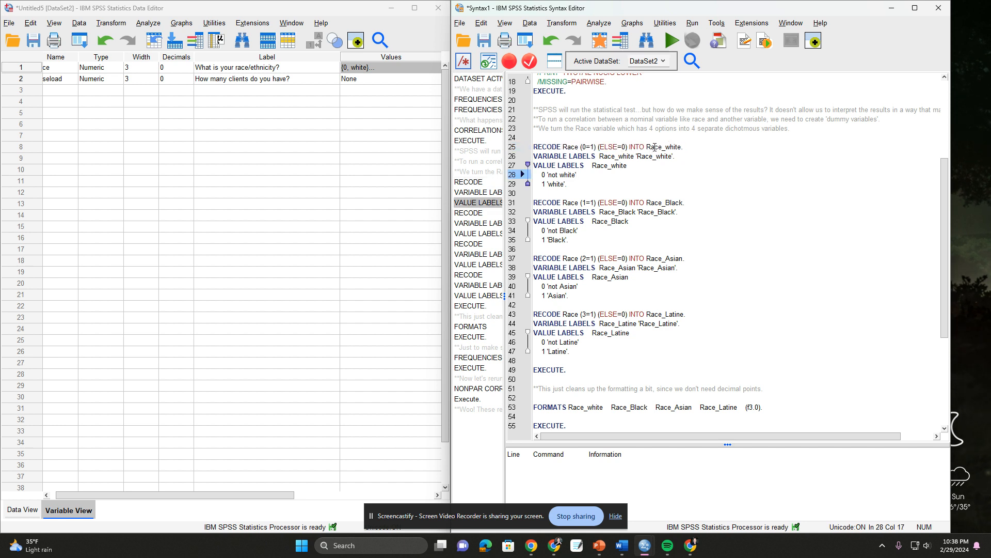
drag(647, 146, 682, 146)
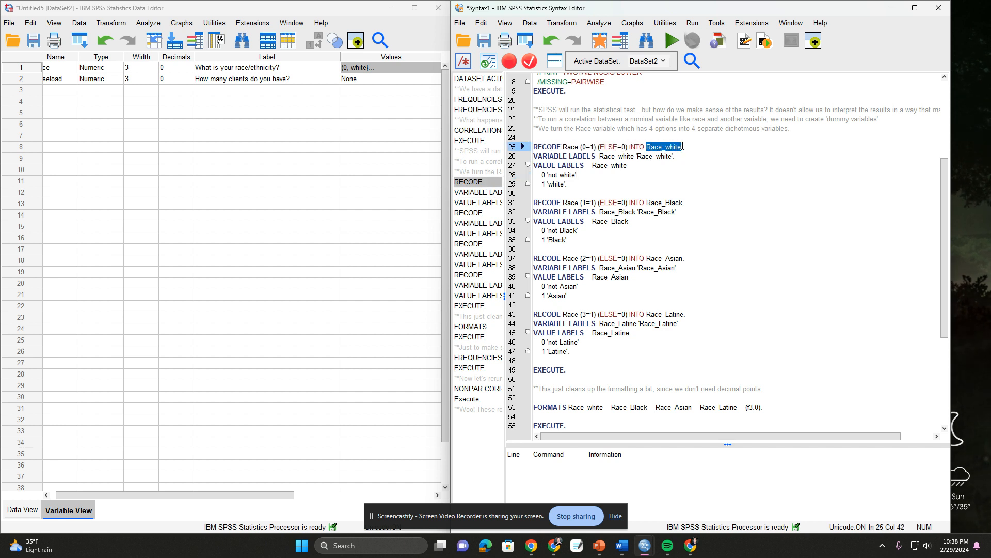
drag(591, 166, 630, 166)
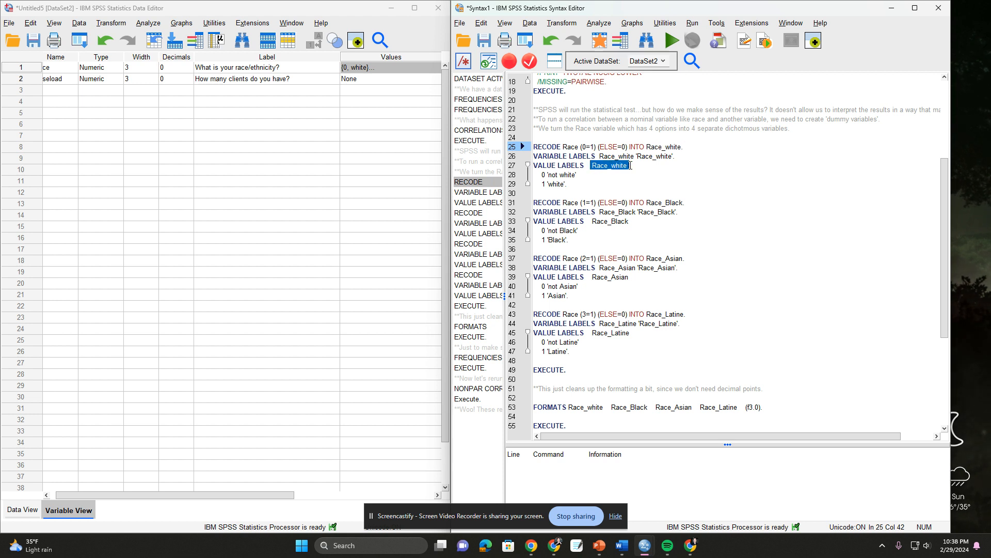
drag(542, 184, 596, 175)
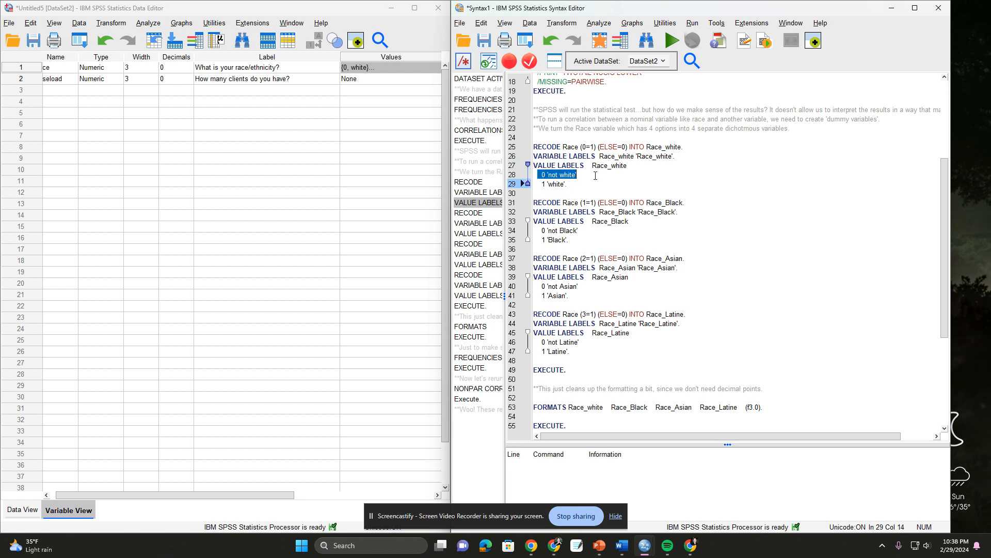
double_click(672, 202)
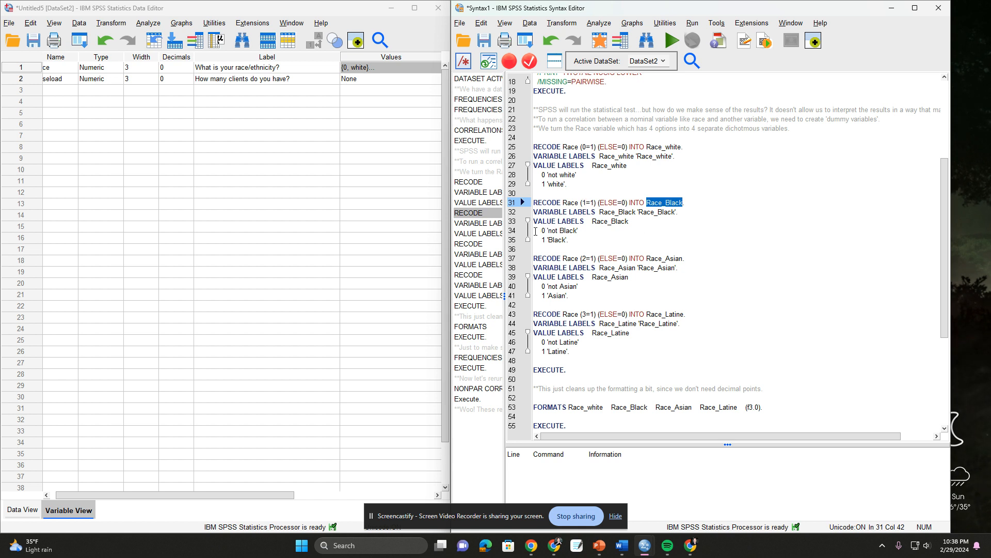
drag(539, 231, 591, 228)
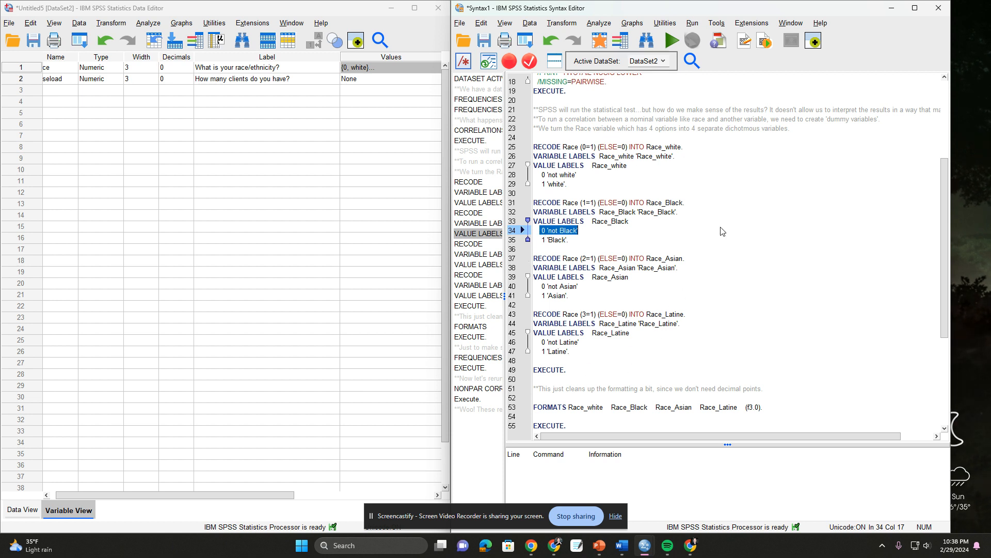
- Open Recode into Different Variables and inspect the output name and label of the Race to Race_white recode
click(572, 26)
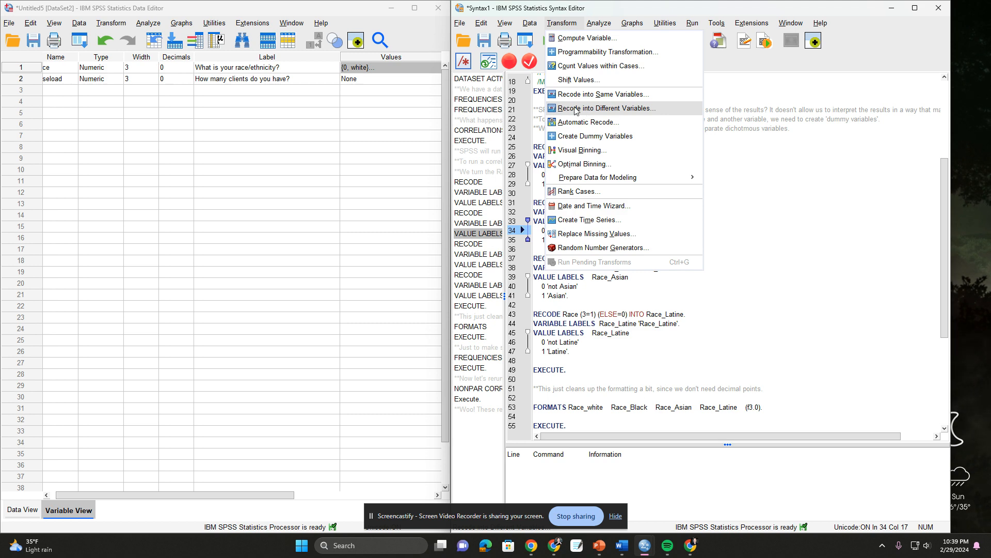
click(603, 109)
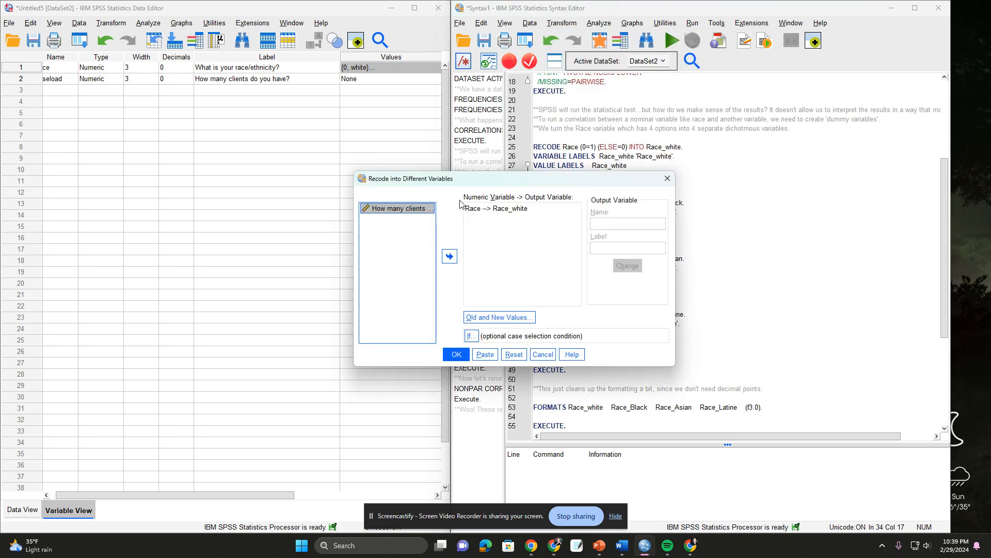
click(499, 209)
click(402, 212)
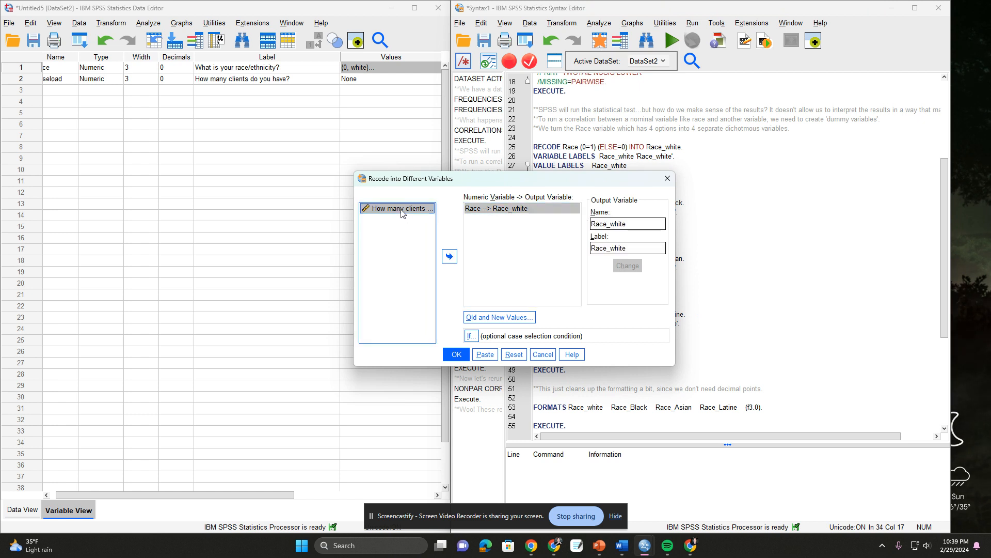
click(497, 210)
double_click(592, 223)
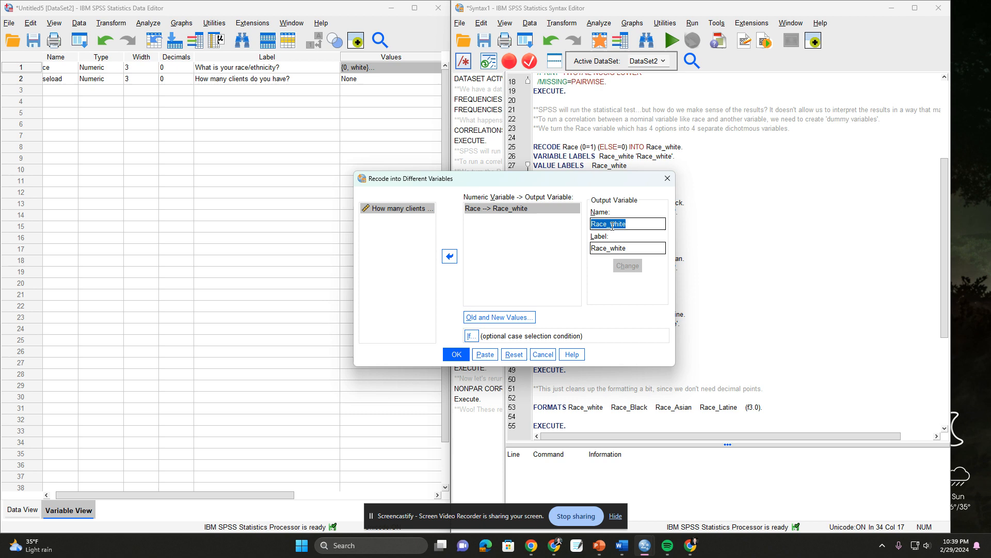
double_click(639, 249)
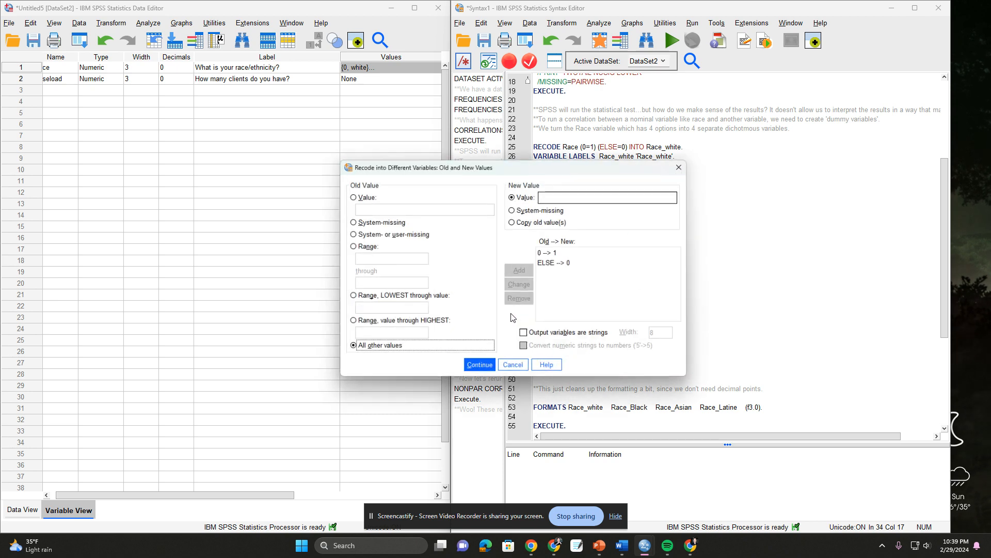
- Inspect the old-to-new value mappings of the Race_white recode, and cancel the recode dialog
click(521, 317)
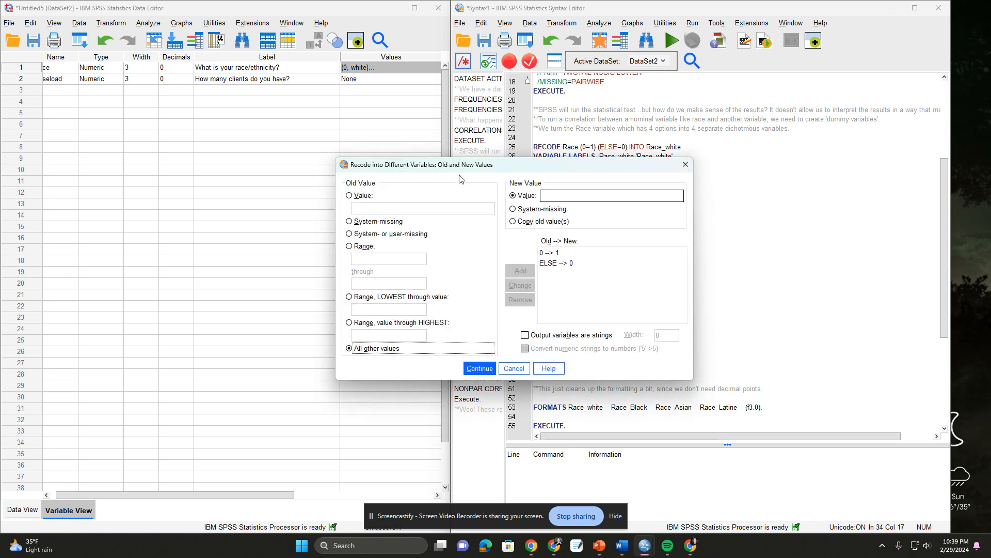
drag(547, 169, 678, 232)
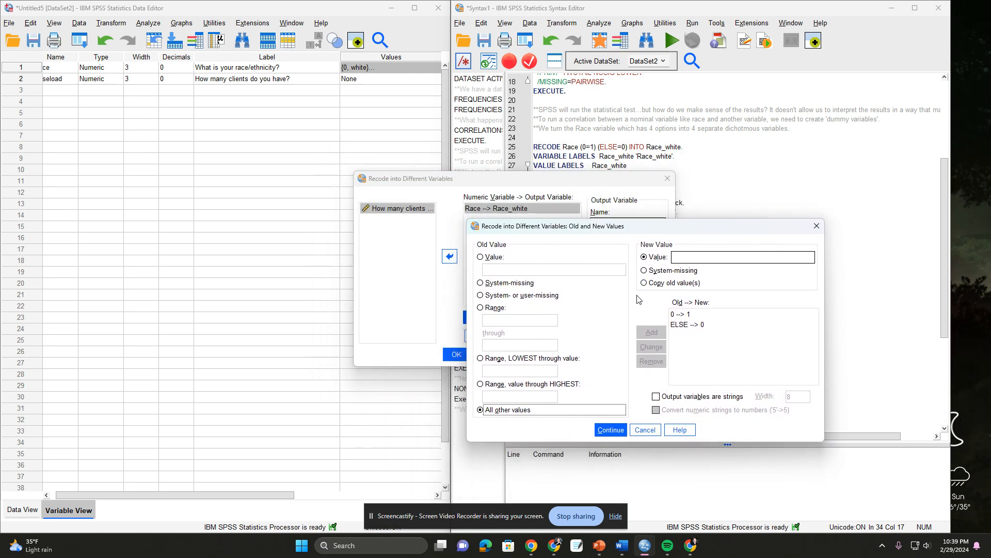
click(675, 315)
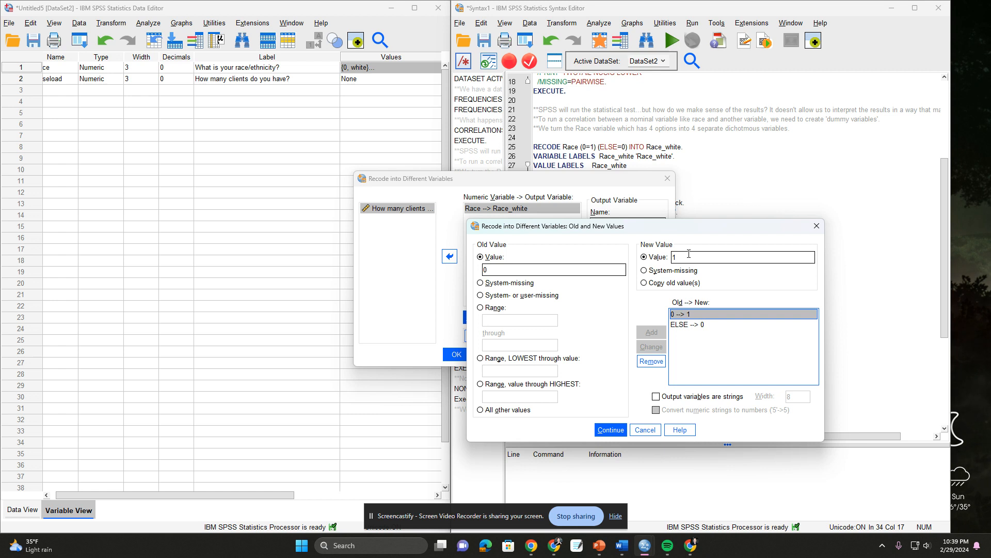
click(690, 324)
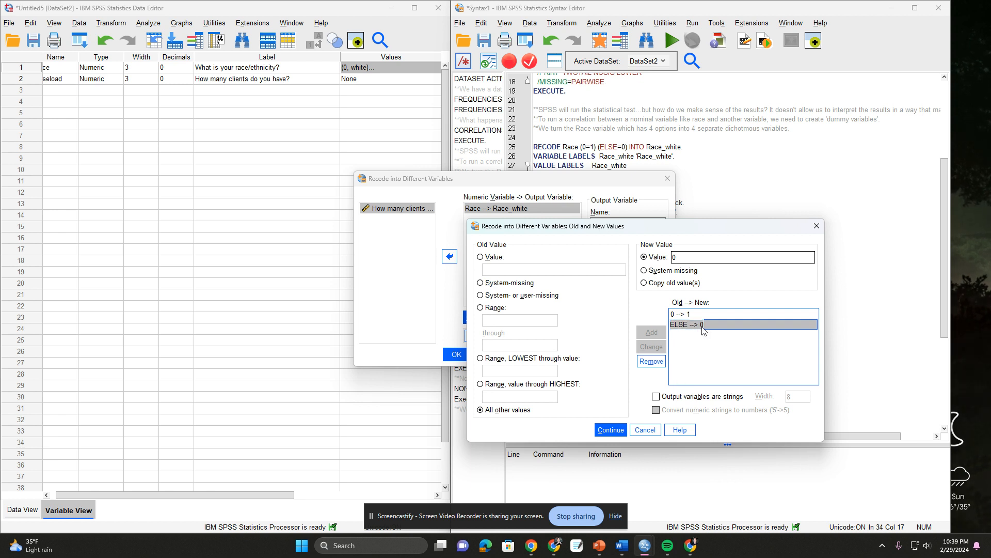
click(606, 431)
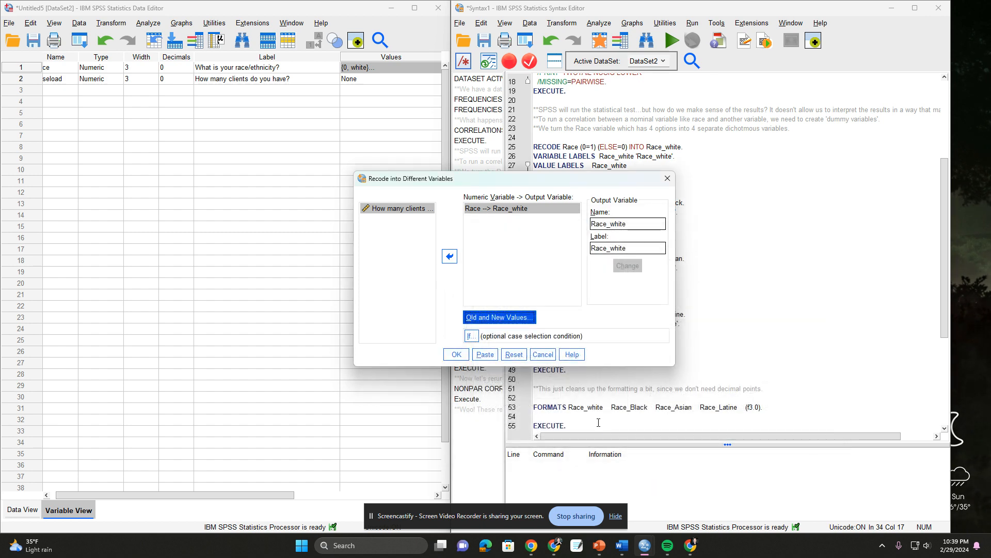
click(542, 354)
- Run all four RECODE blocks through EXECUTE to create Race_white, Race_Black, Race_Asian and Race_Latine, and display the data
drag(568, 371, 532, 147)
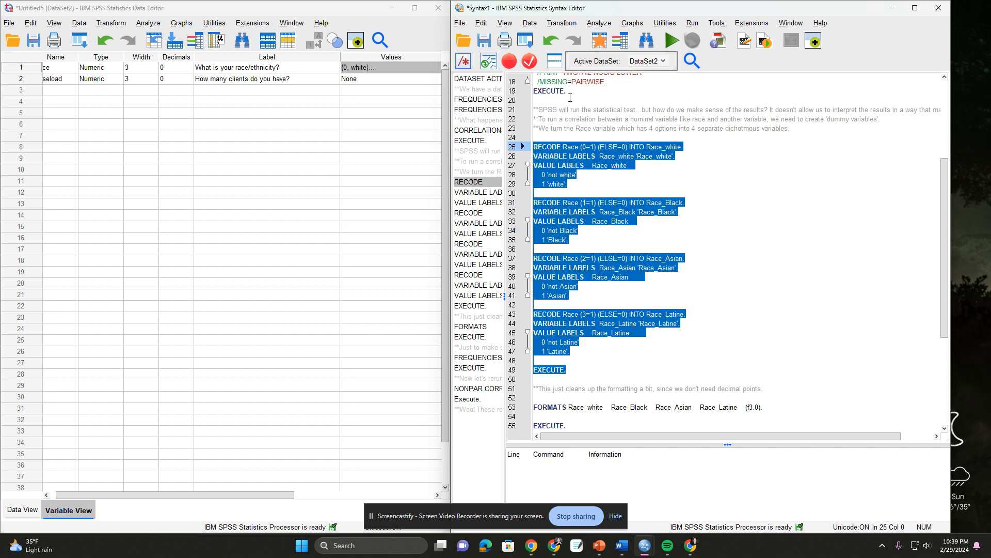
click(670, 42)
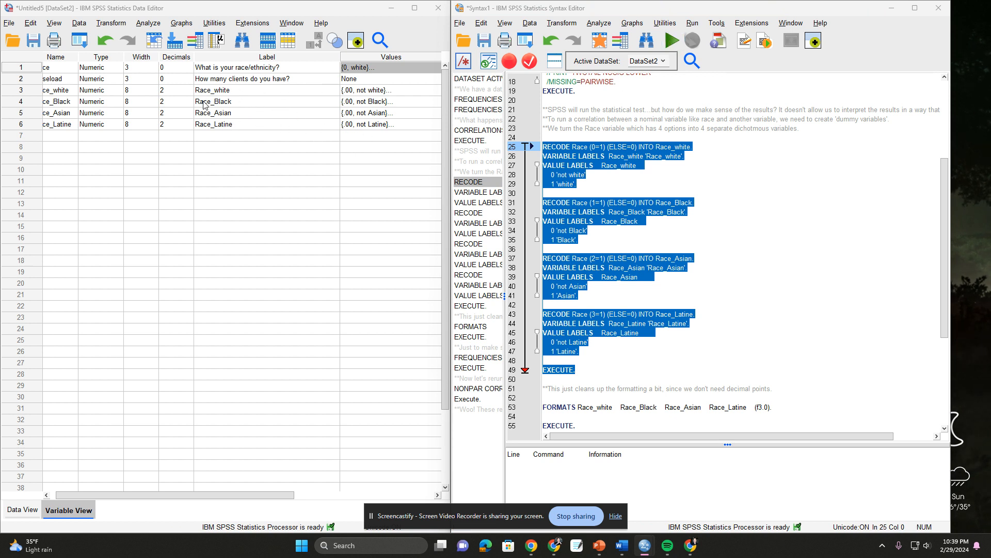
click(31, 511)
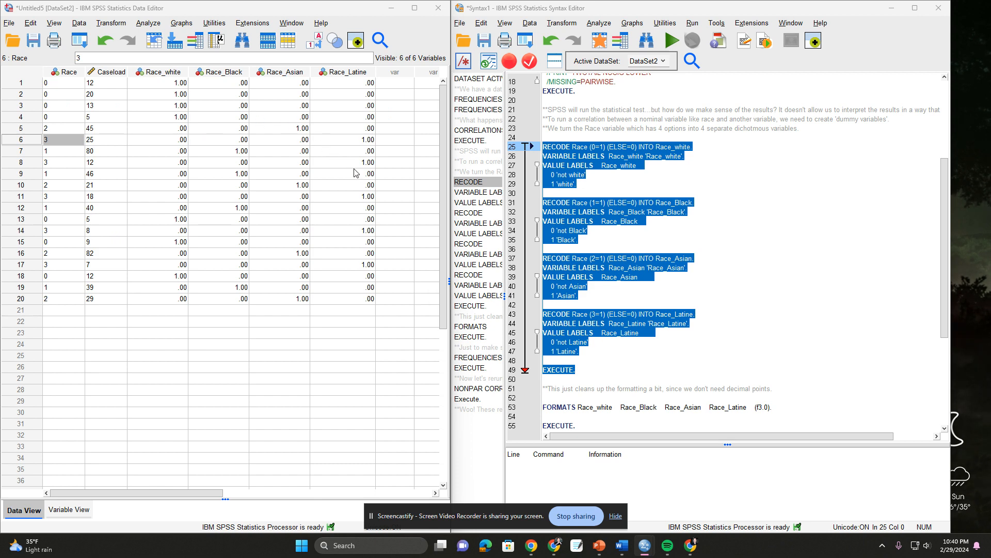
- Delete the Race_white, Race_Black, Race_Asian and Race_Latine variables from the dataset
drag(174, 72, 332, 71)
right_click(332, 72)
click(360, 163)
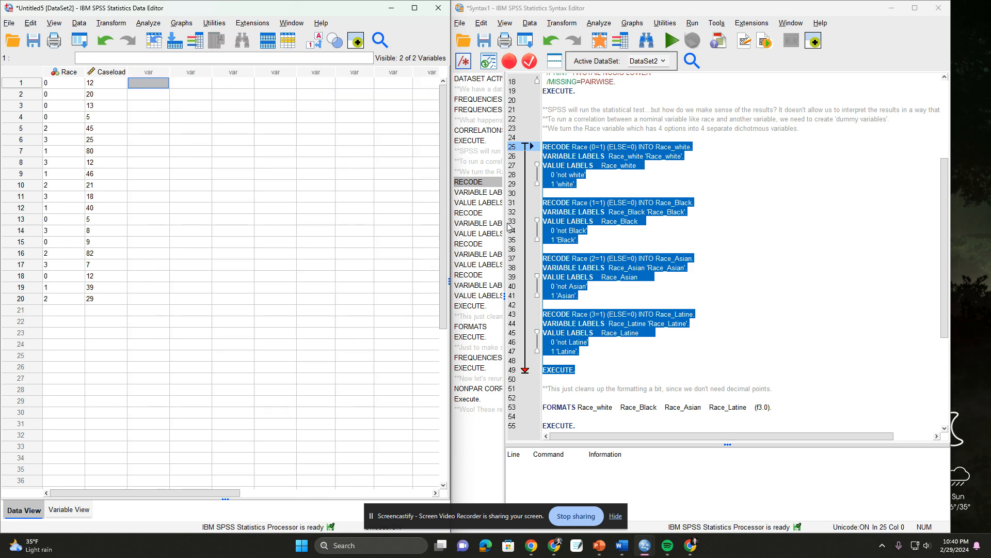
- Rerun the four RECODE blocks with their variable and value labels through EXECUTE to recreate the race dummy variables
click(618, 333)
drag(573, 370, 534, 147)
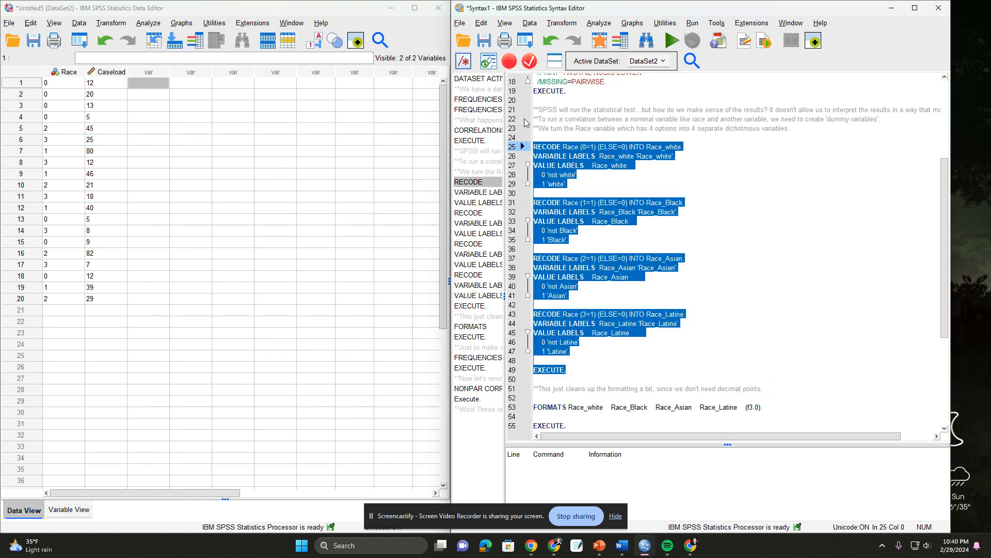
click(671, 41)
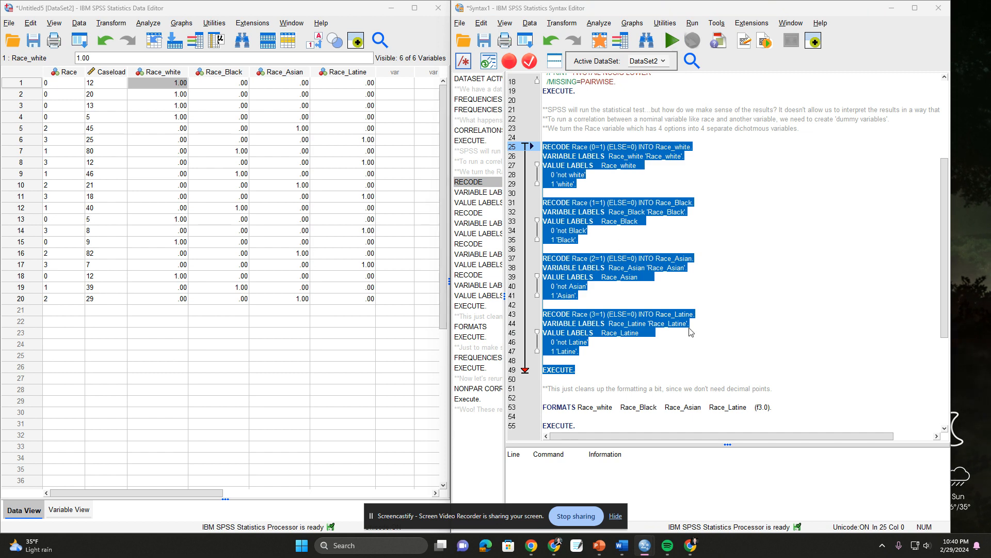
- Run the FORMATS command with its EXECUTE to set Race_white, Race_Black, Race_Asian and Race_Latine to f3.0
scroll(752, 334, down, 3)
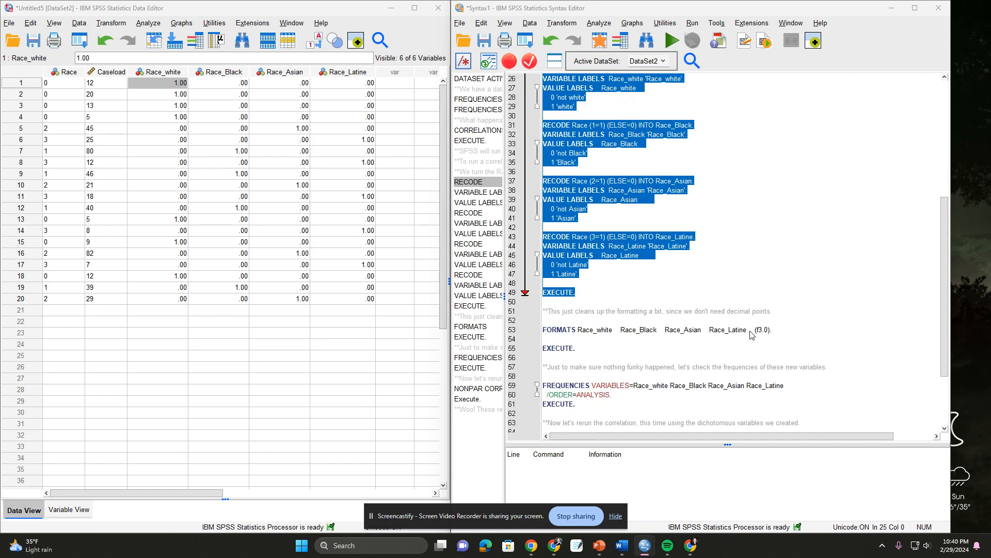
click(577, 349)
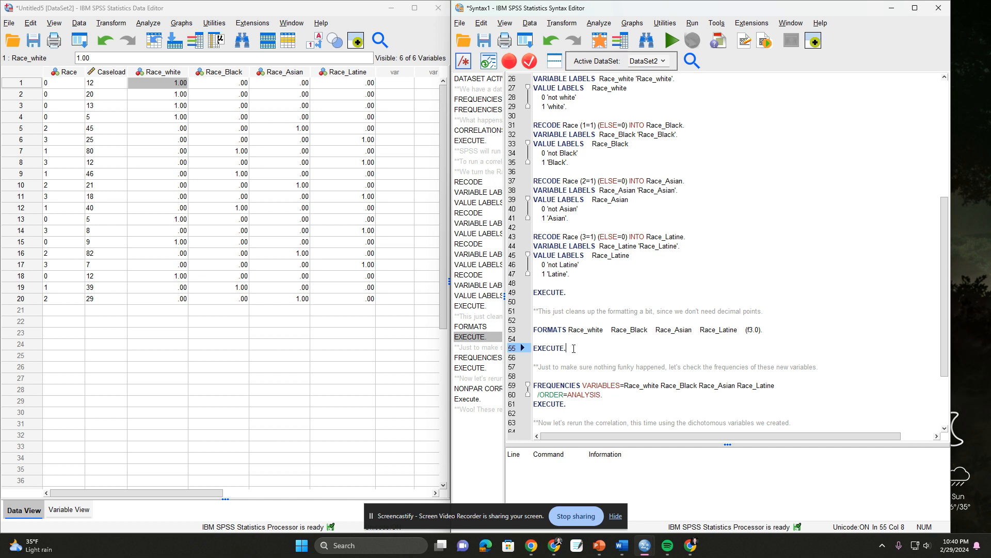
drag(574, 349, 532, 330)
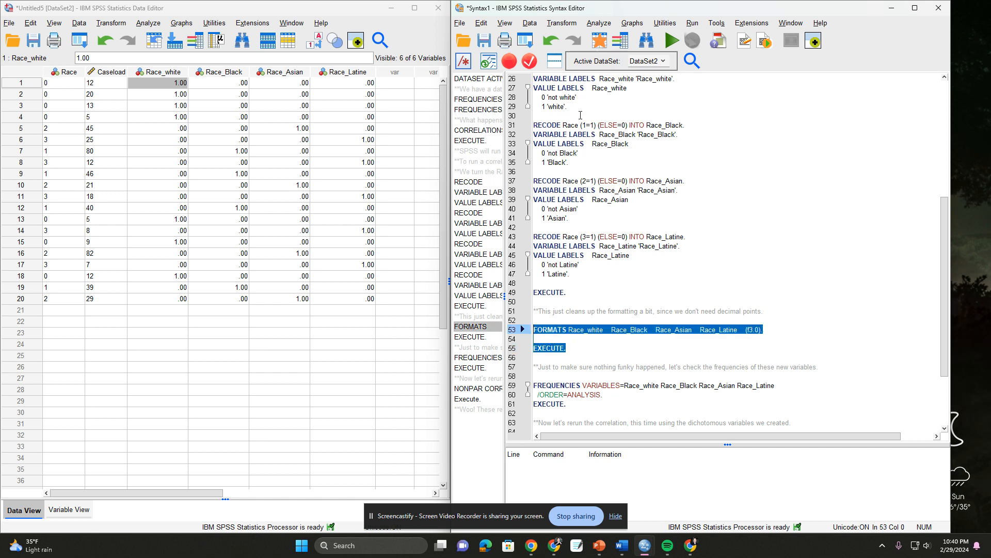
click(671, 41)
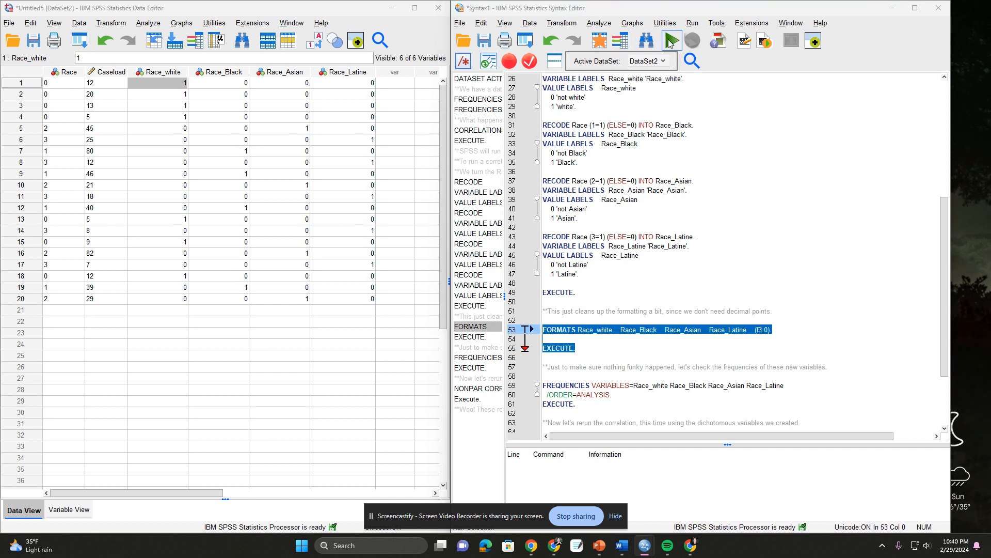
click(767, 226)
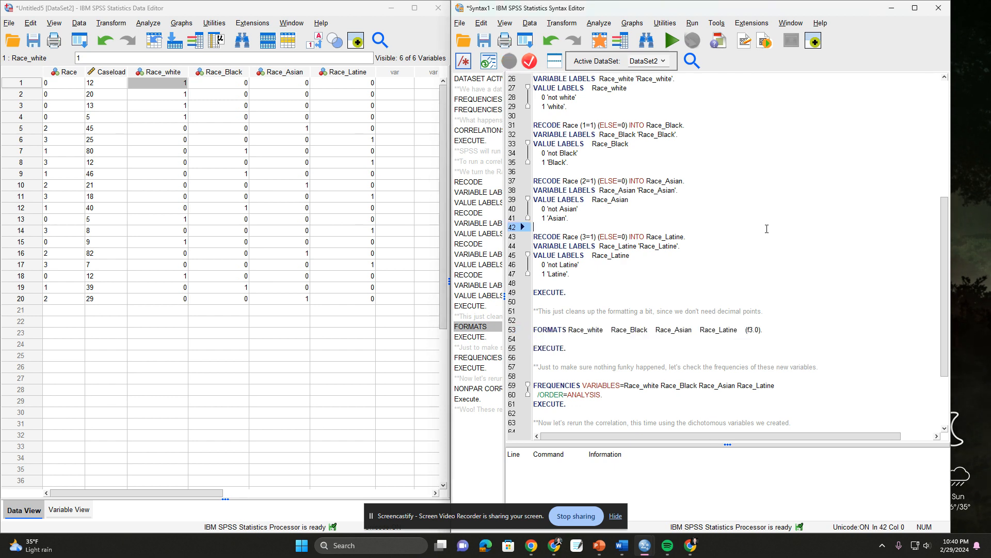
- Run the FREQUENCIES syntax for Race_white, Race_Black, Race_Asian and Race_Latine, including its EXECUTE line
scroll(766, 229, down, 3)
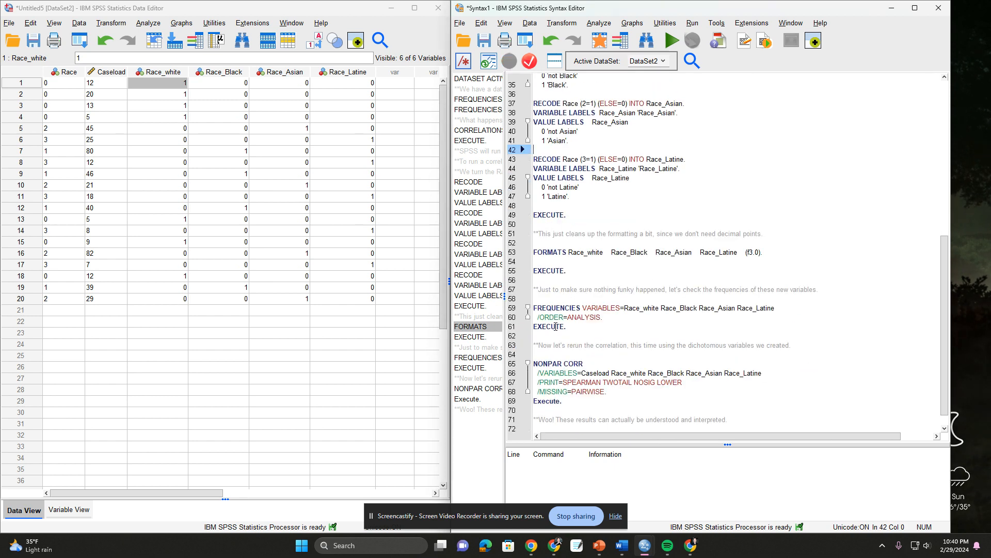
drag(567, 326, 534, 308)
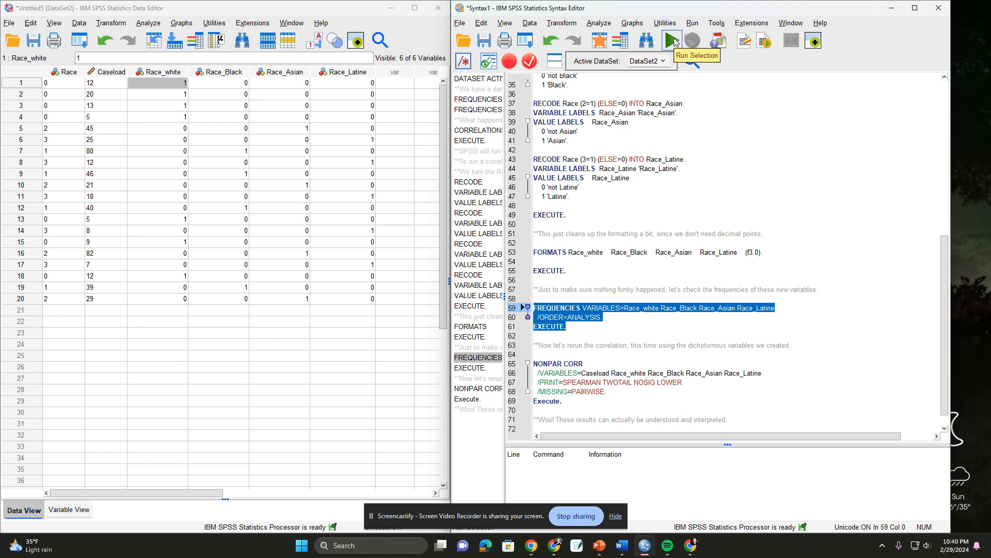
click(674, 41)
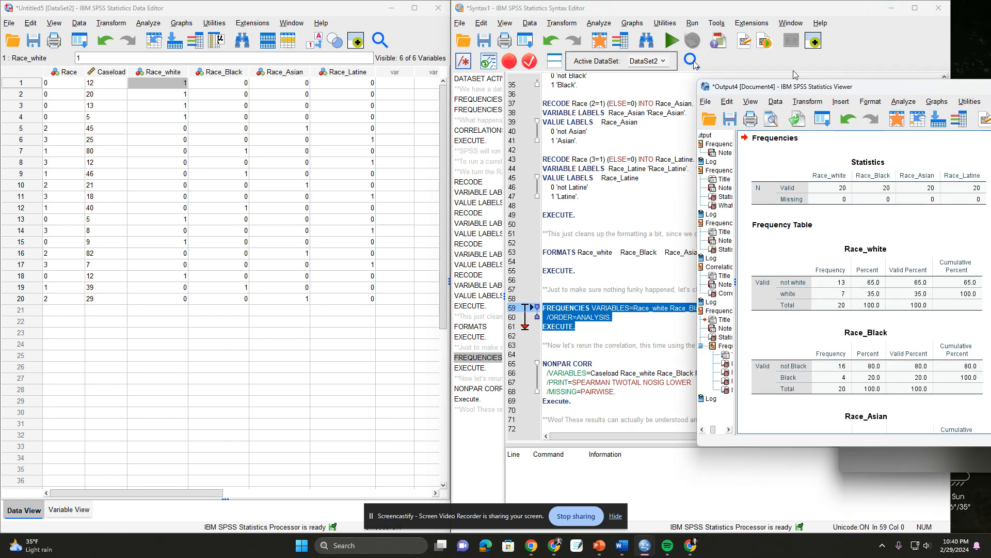
- Compare the four dummy variables' frequency tables with the original race/ethnicity frequencies, and move the output window out of the way
scroll(419, 318, up, 10)
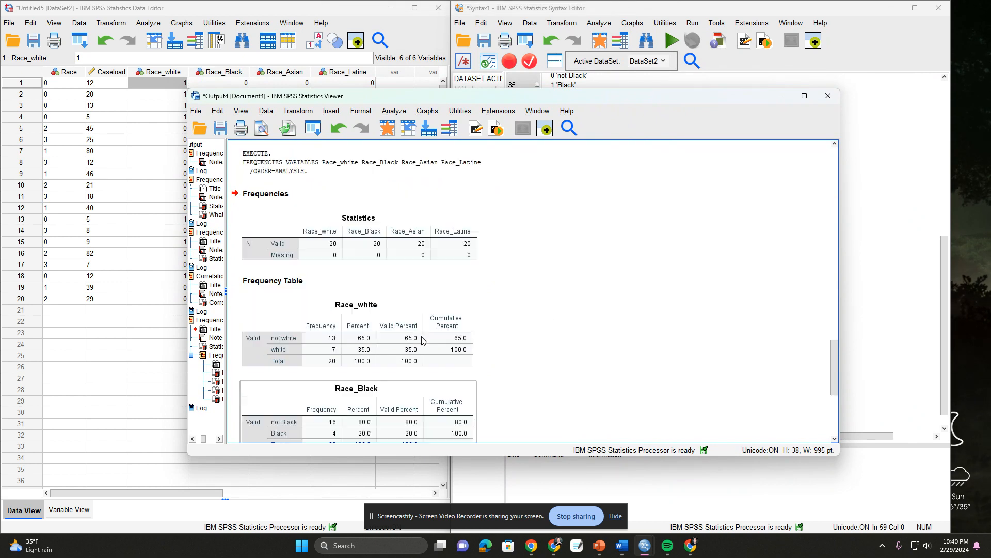
scroll(334, 326, up, 10)
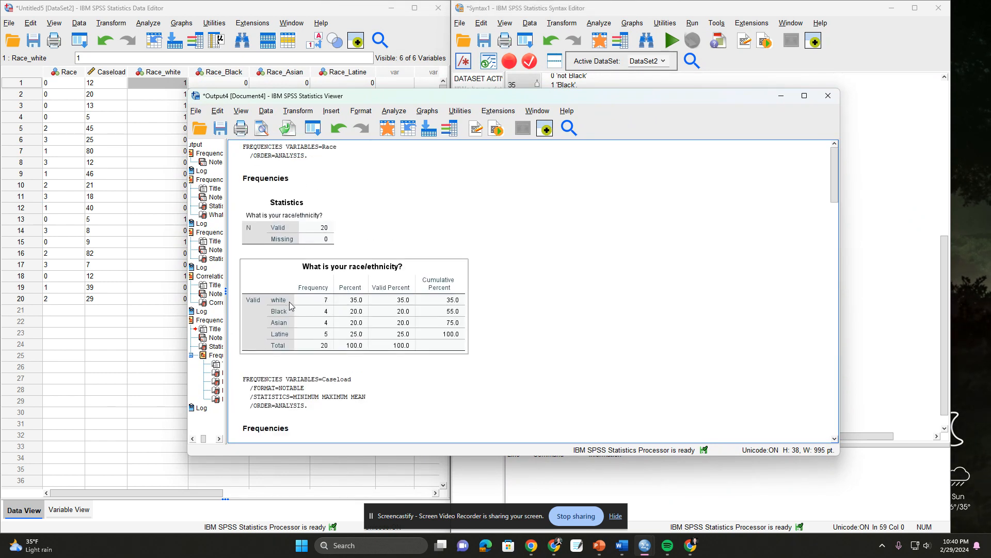
scroll(328, 304, down, 15)
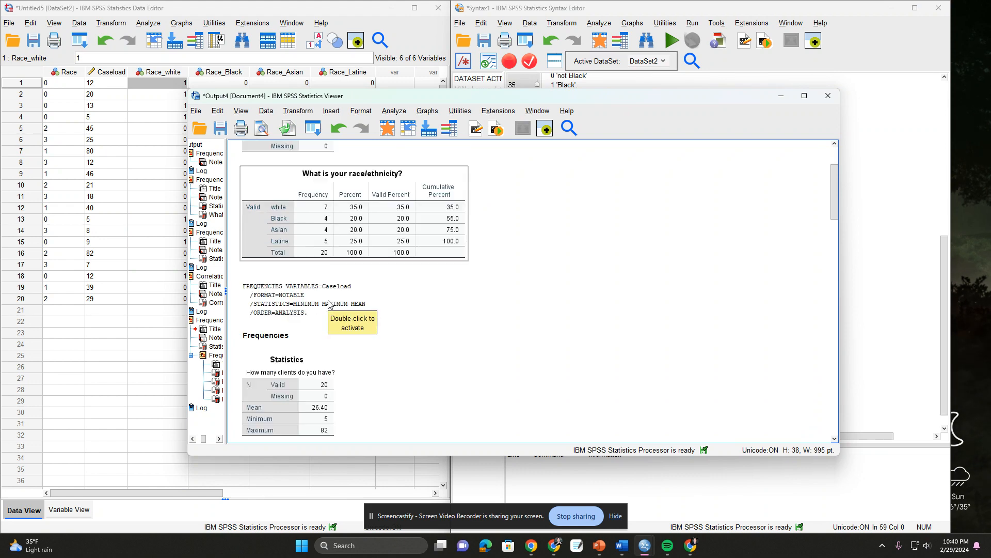
scroll(330, 310, down, 10)
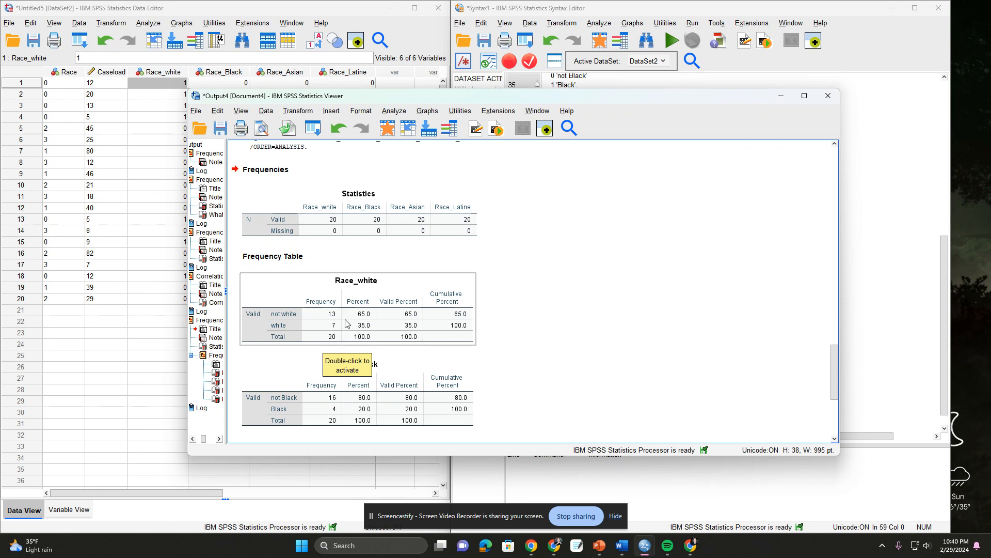
scroll(519, 332, down, 1)
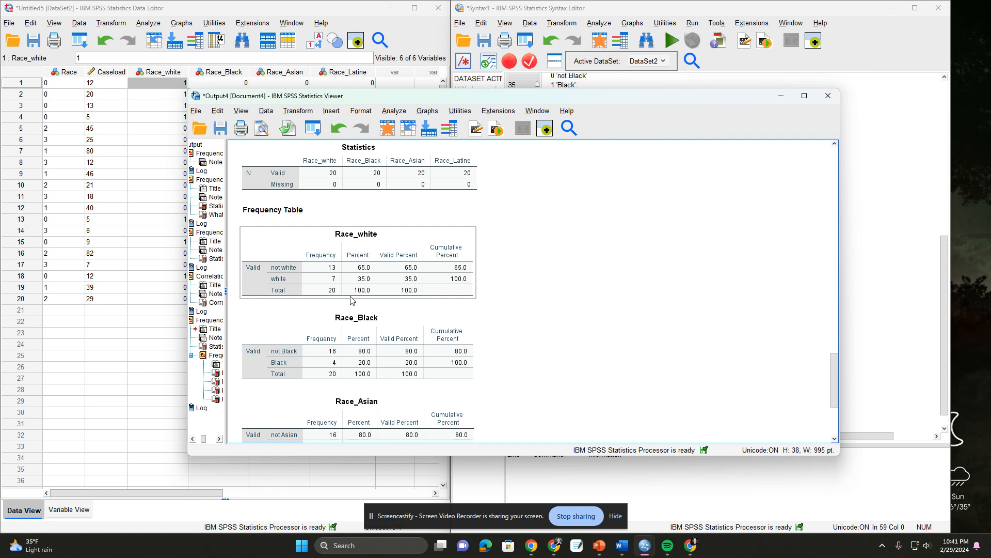
scroll(351, 295, down, 1)
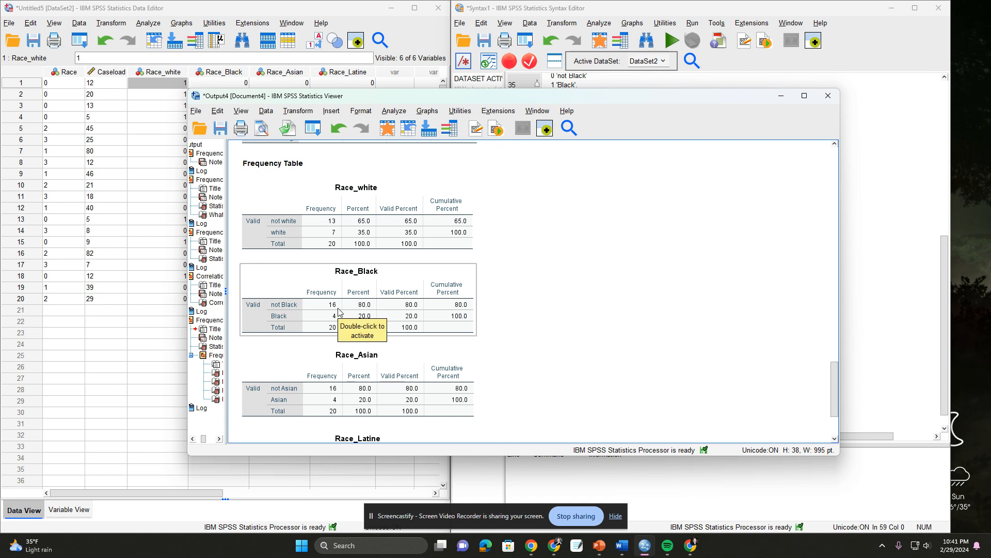
scroll(519, 336, down, 3)
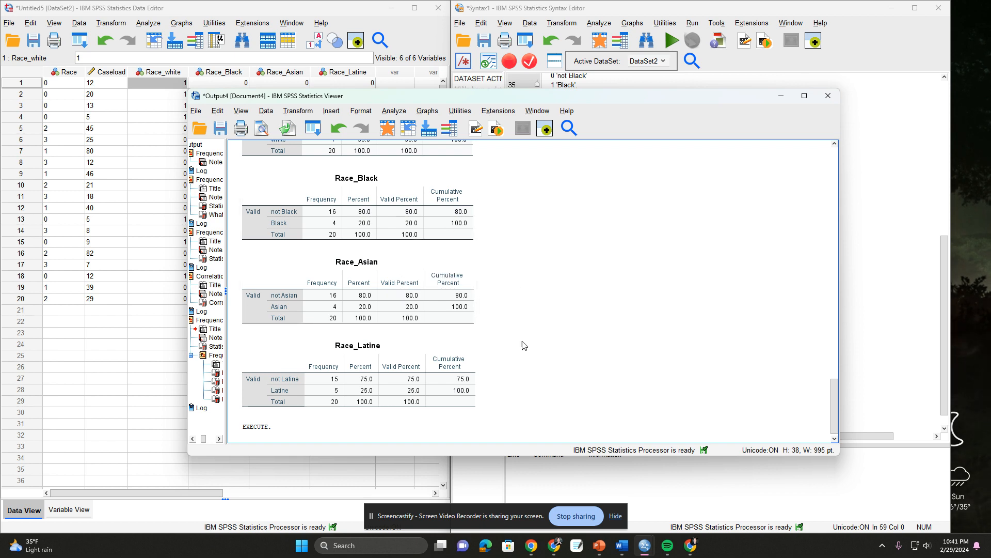
scroll(523, 344, down, 1)
drag(396, 98, 990, 134)
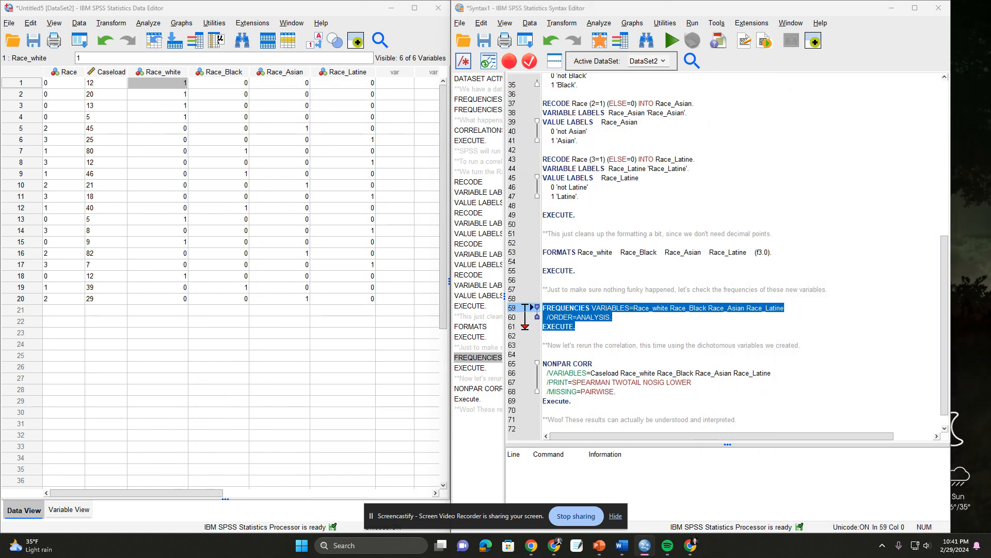
- Run the NONPAR CORR syntax through Execute for two-tailed Spearman correlations of Caseload with the four race dummy variables
scroll(753, 307, down, 1)
click(635, 388)
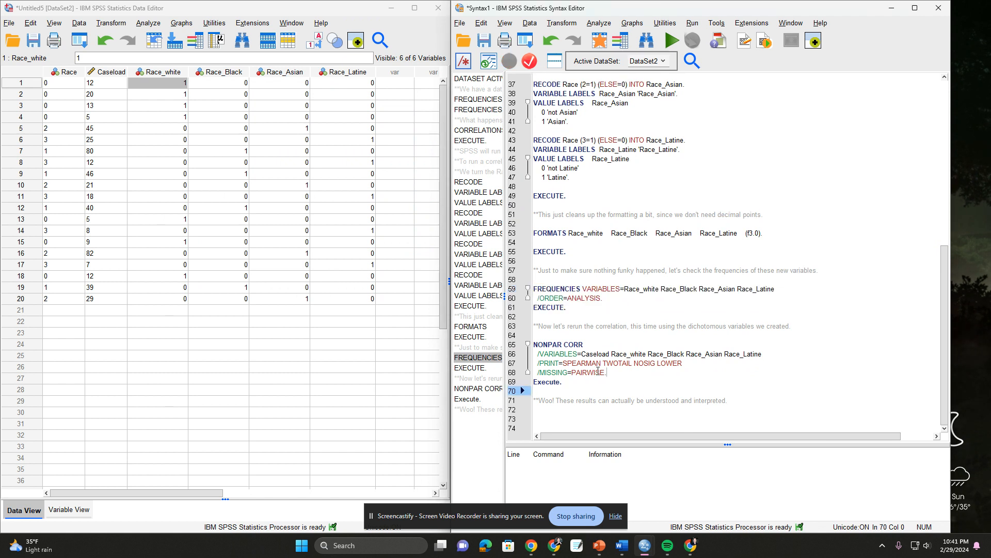
drag(608, 372, 533, 345)
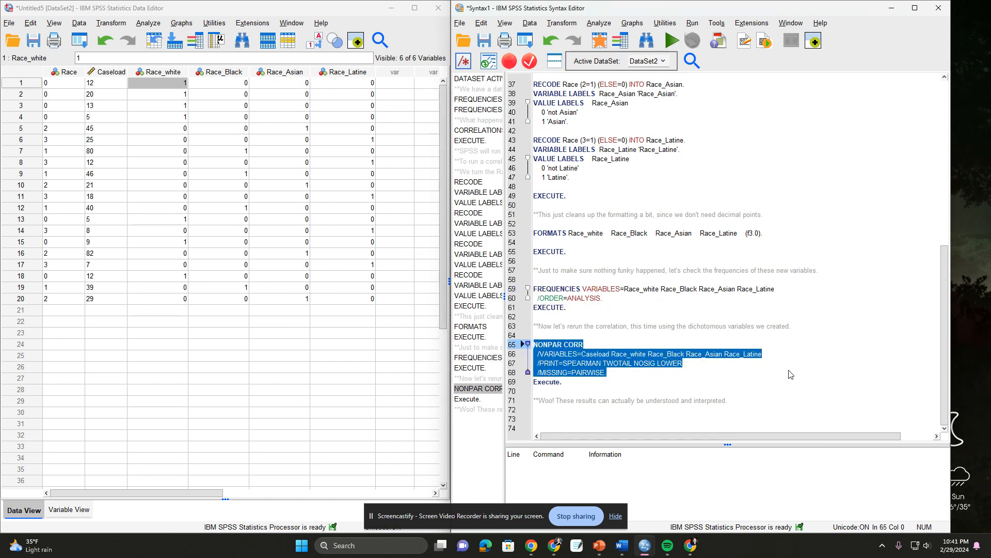
drag(563, 382, 532, 345)
click(673, 40)
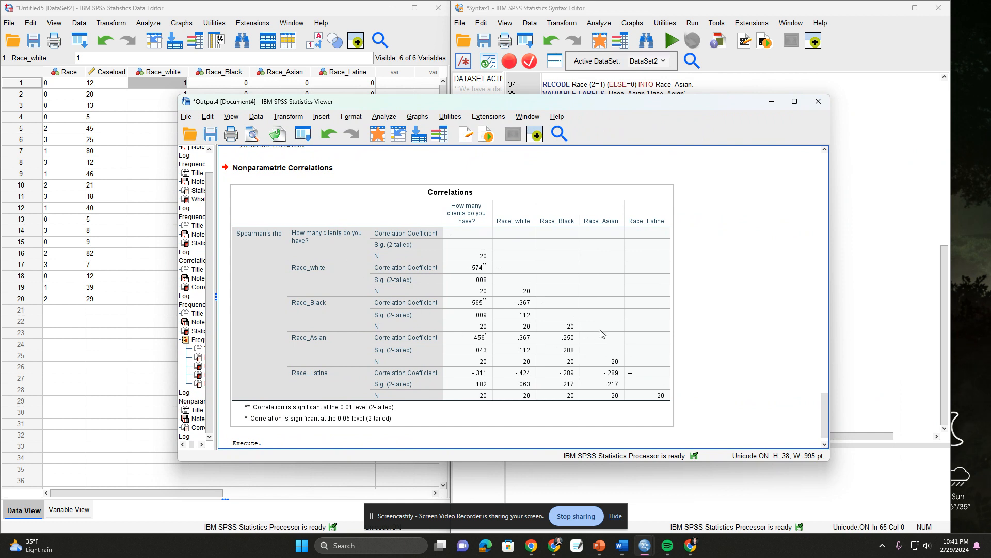
- Examine the Spearman correlations of caseload with each race dummy against the earlier Pearson table, and move the output window aside
click(797, 289)
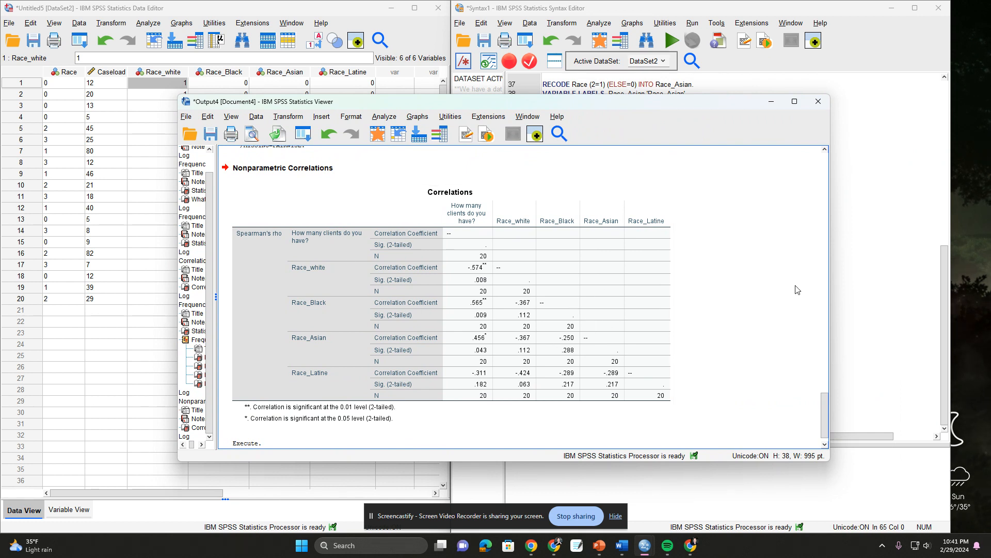
click(573, 293)
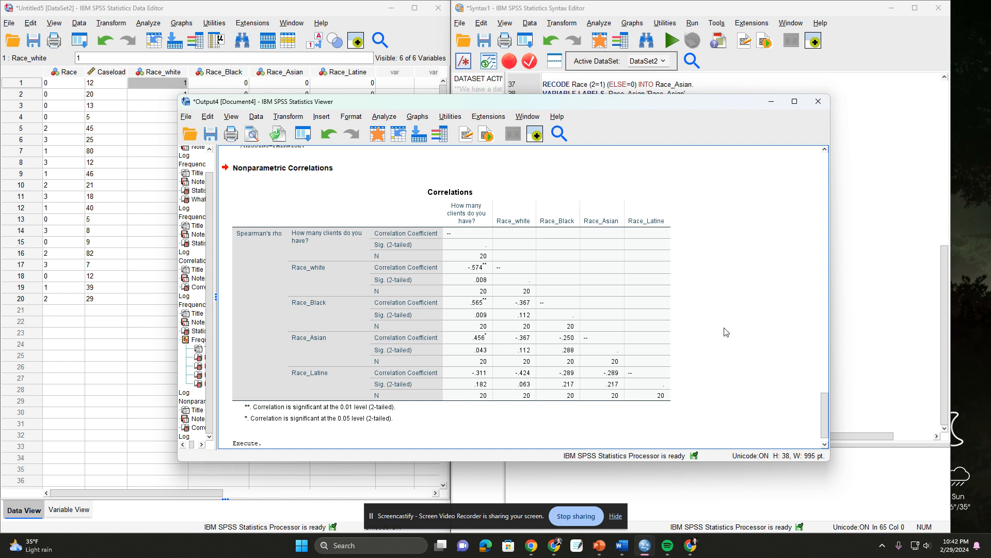
click(491, 421)
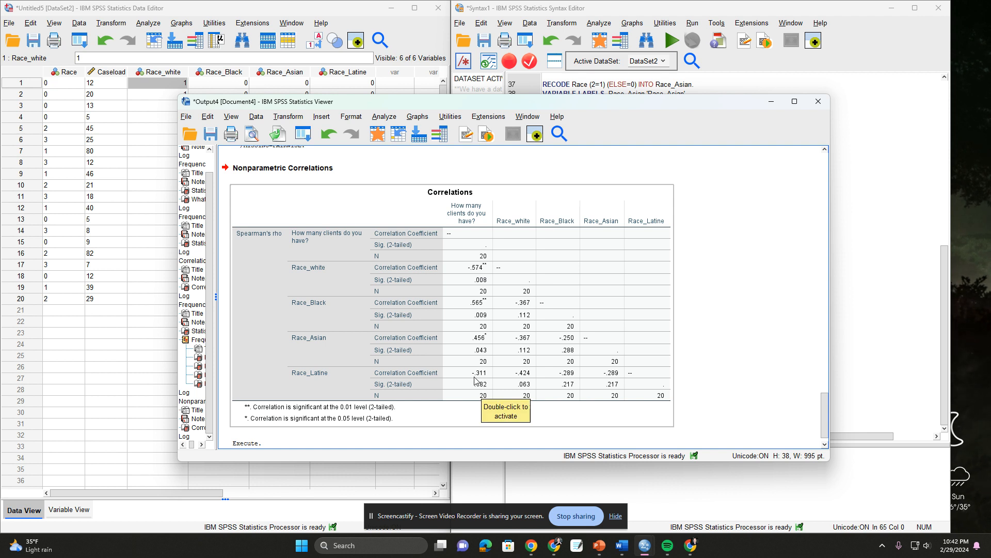
click(697, 401)
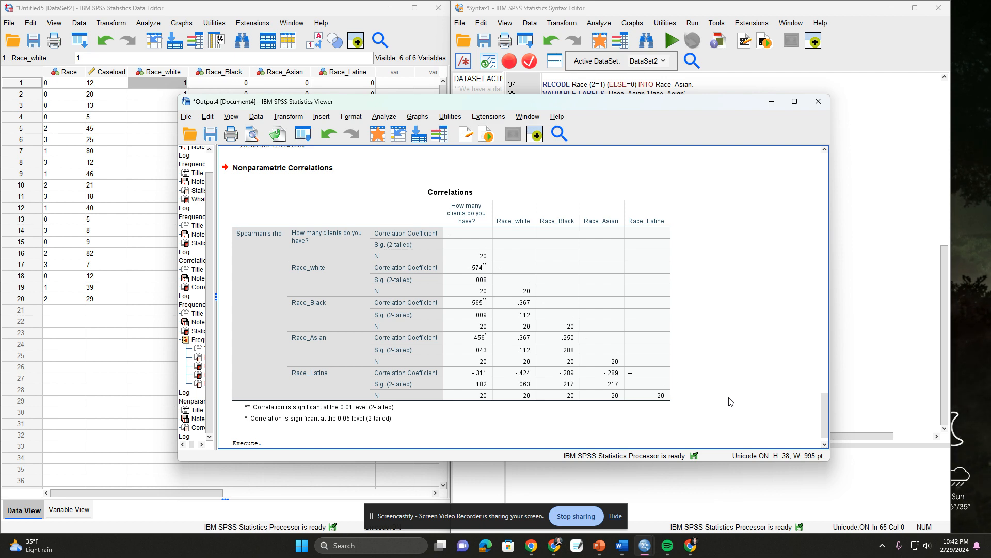
drag(824, 420, 787, 230)
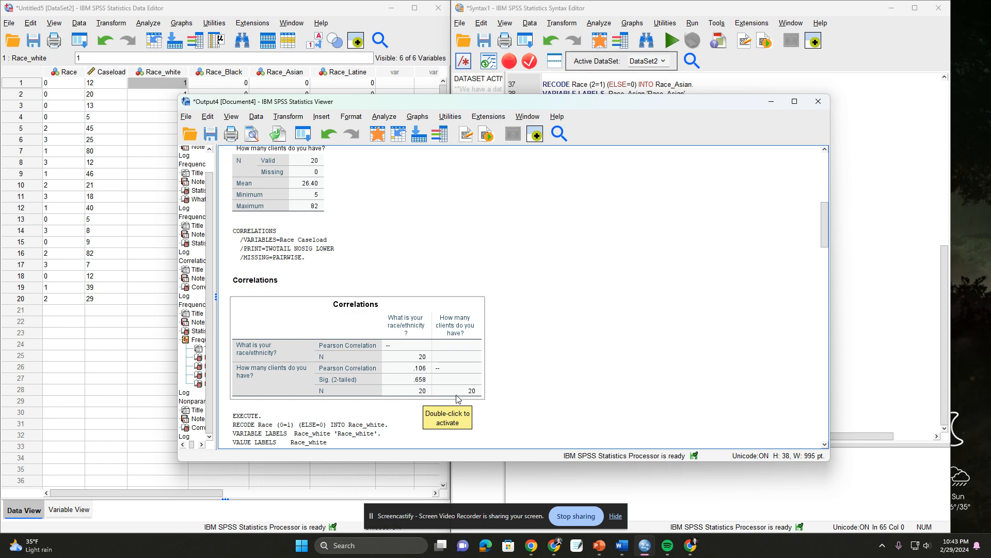
drag(825, 244, 869, 456)
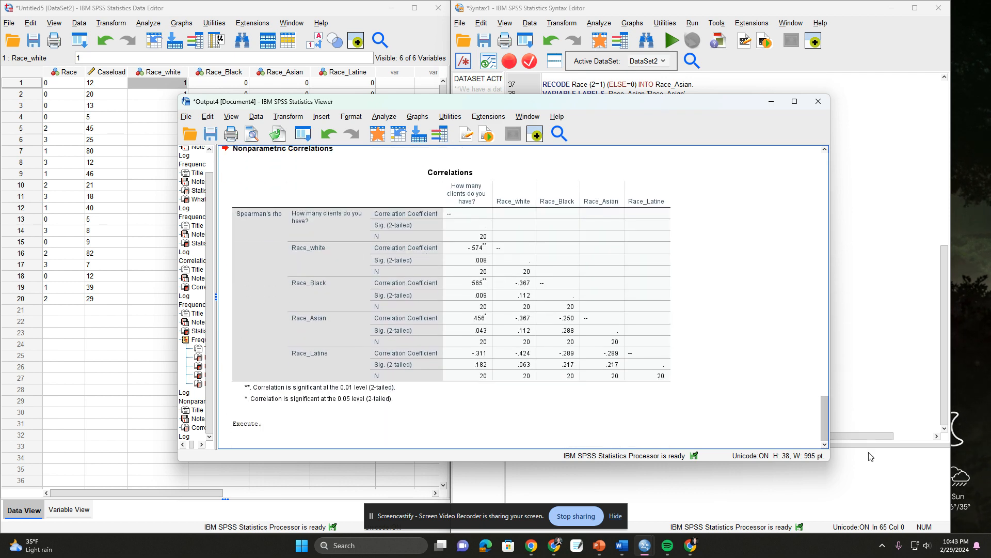
click(380, 213)
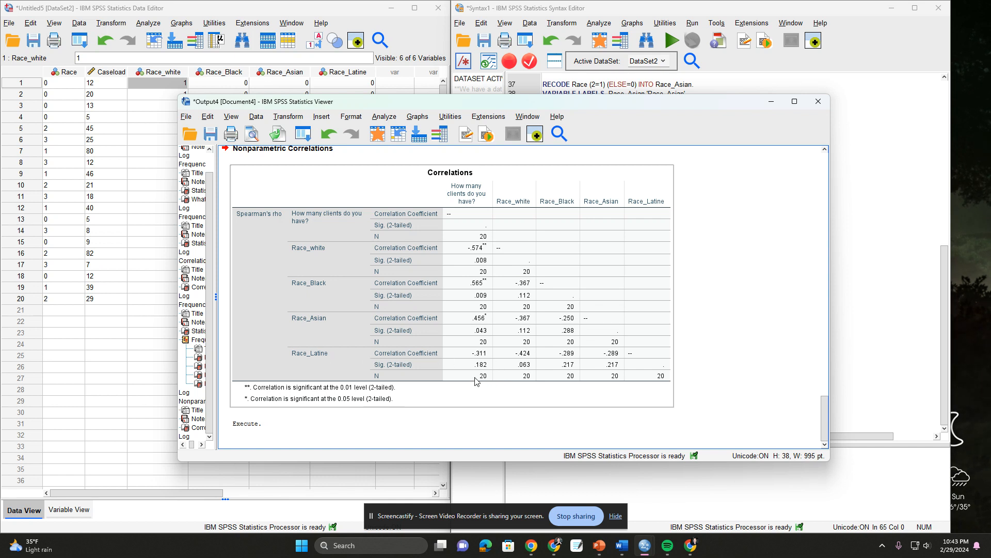
click(750, 392)
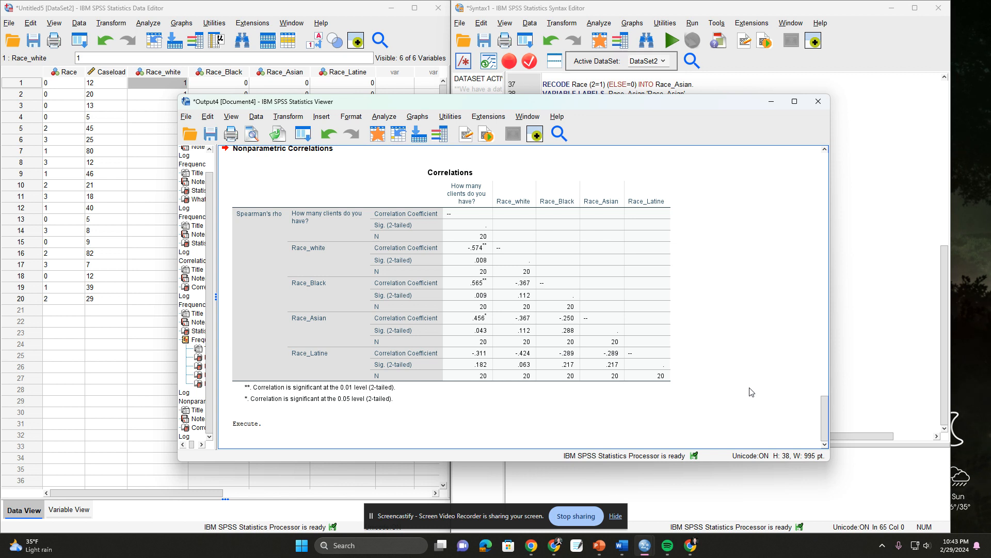
click(535, 386)
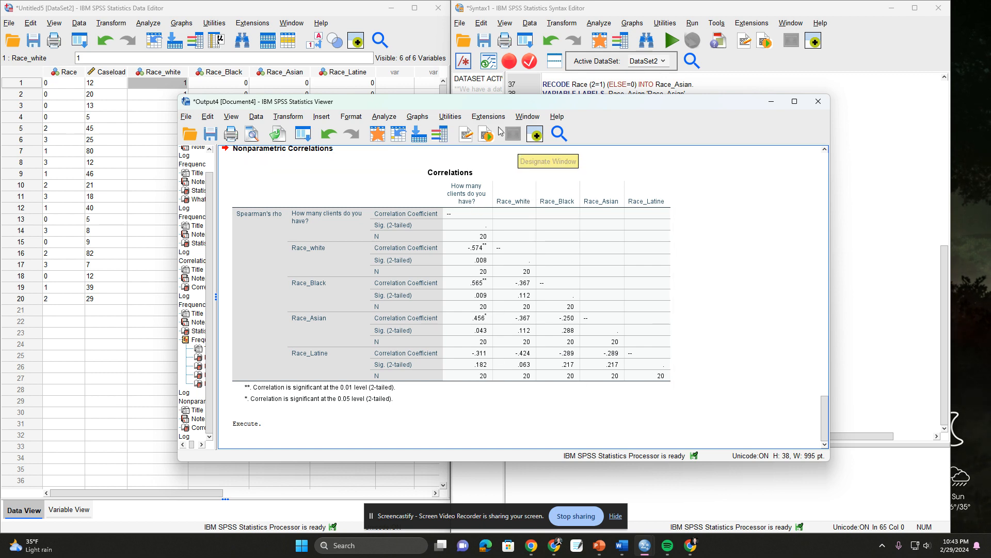
drag(474, 103, 990, 234)
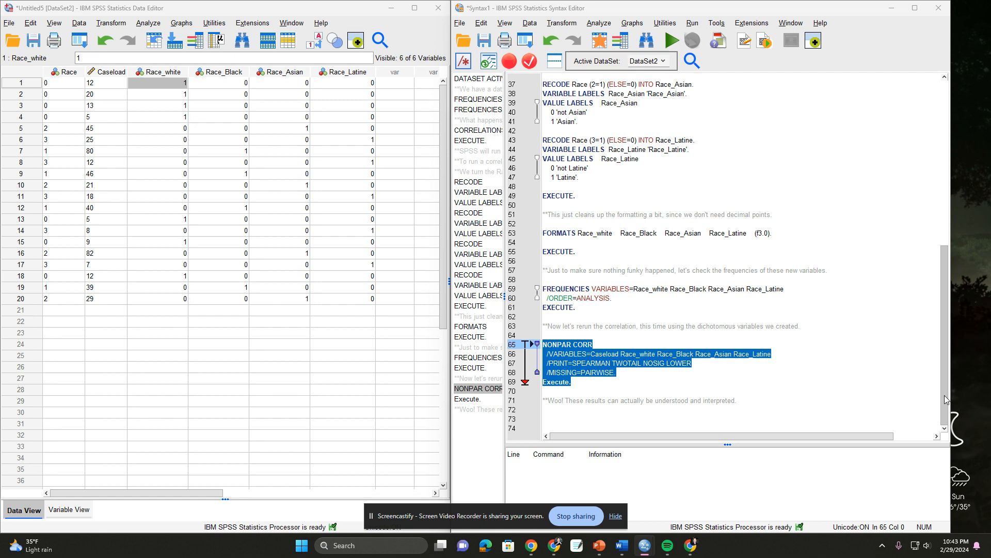
- Return to the start of the syntax, and inspect Race_white's value labels in the variable definitions without changing them
drag(944, 395, 944, 230)
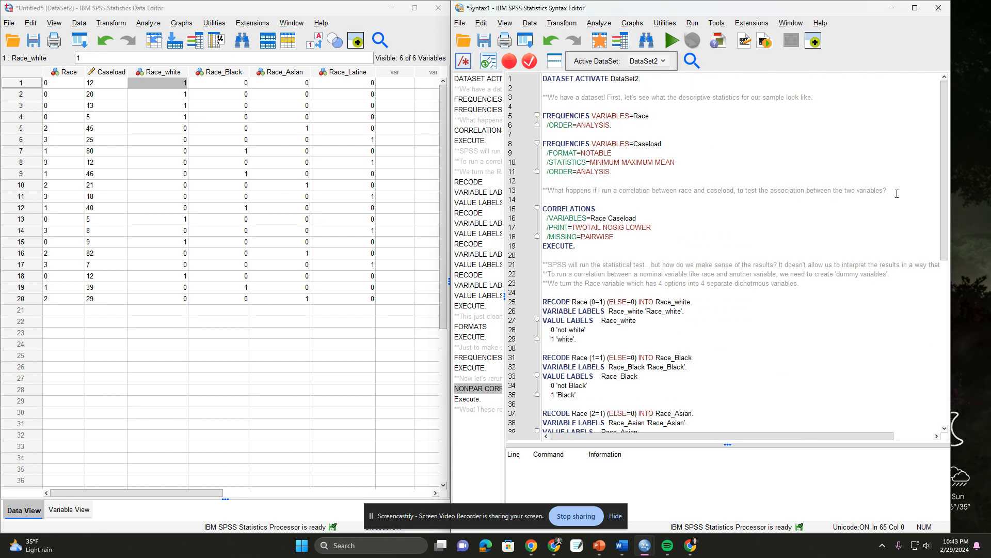
click(69, 509)
drag(208, 493, 333, 494)
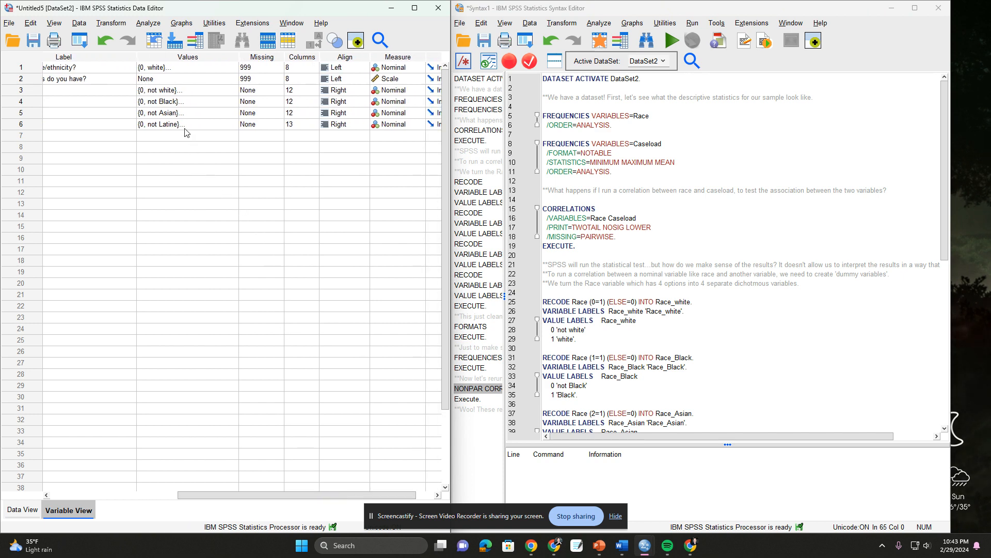
click(227, 93)
click(231, 91)
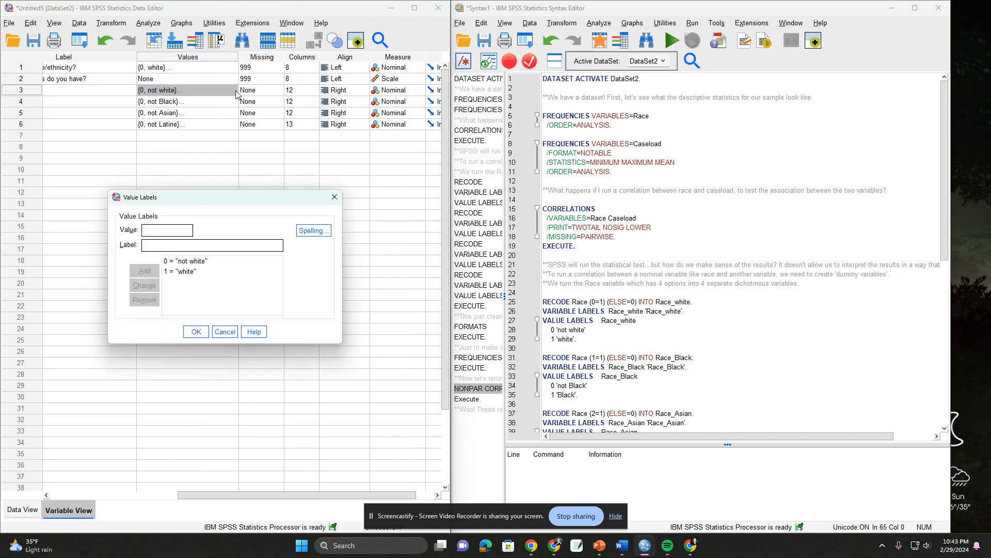
click(335, 197)
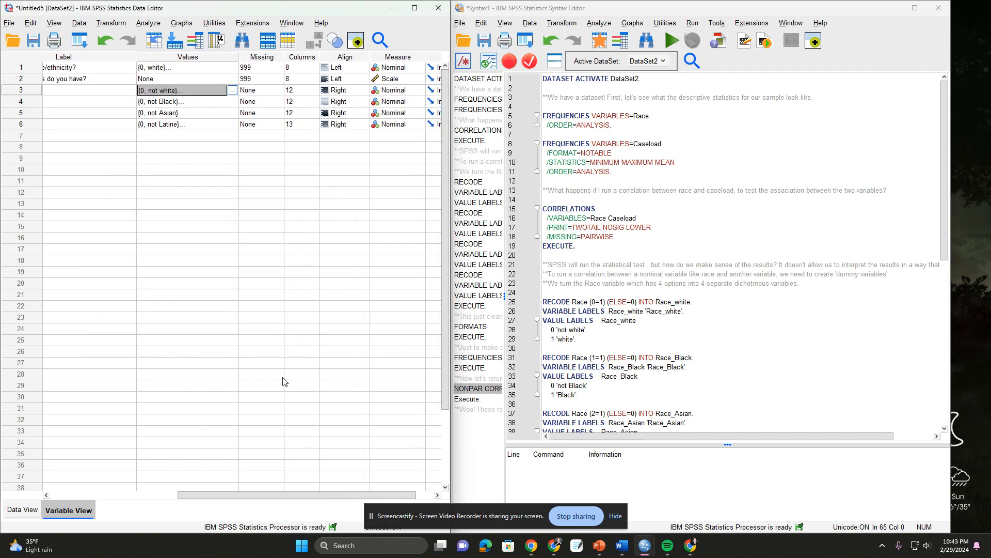
drag(192, 494, 21, 473)
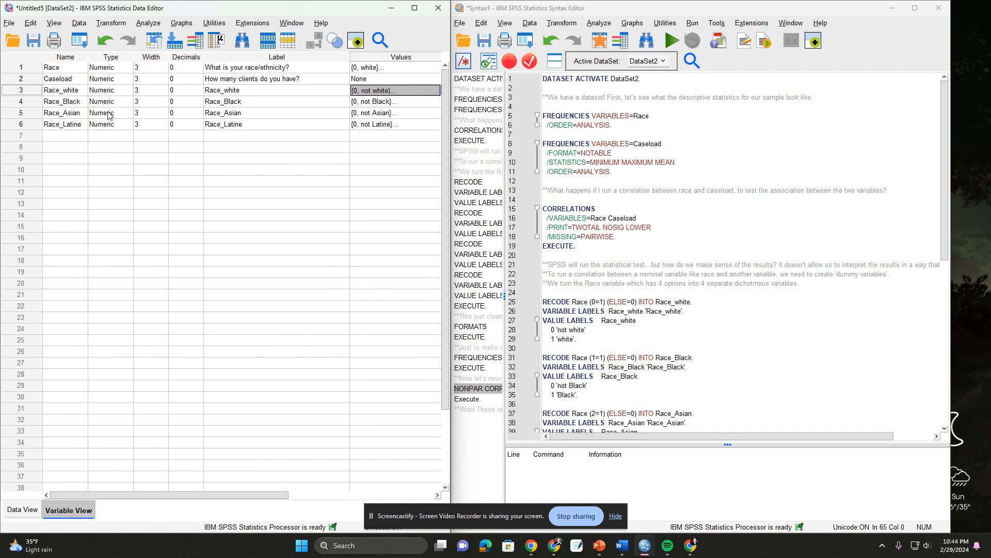
- Return to the data and display value labels in place of the numeric codes
click(26, 509)
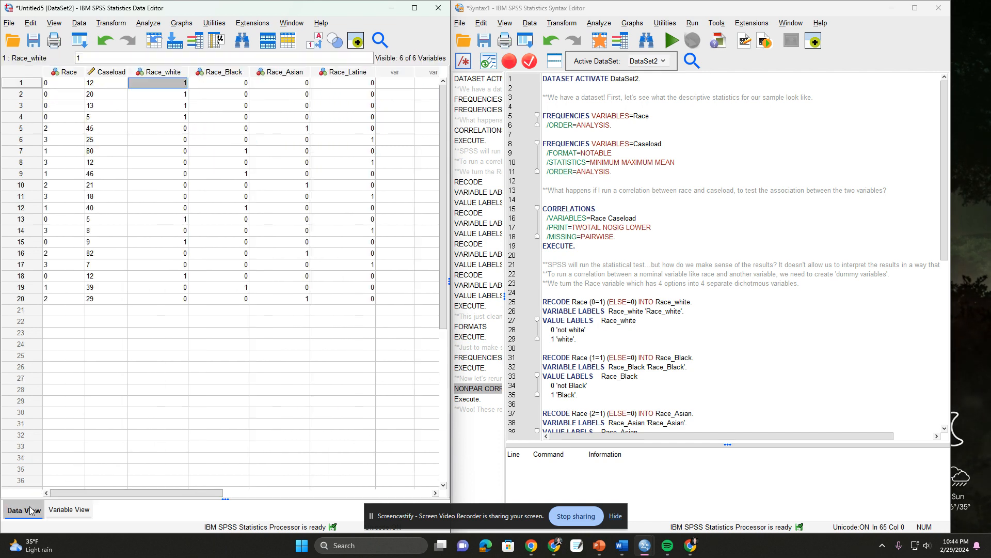
click(316, 49)
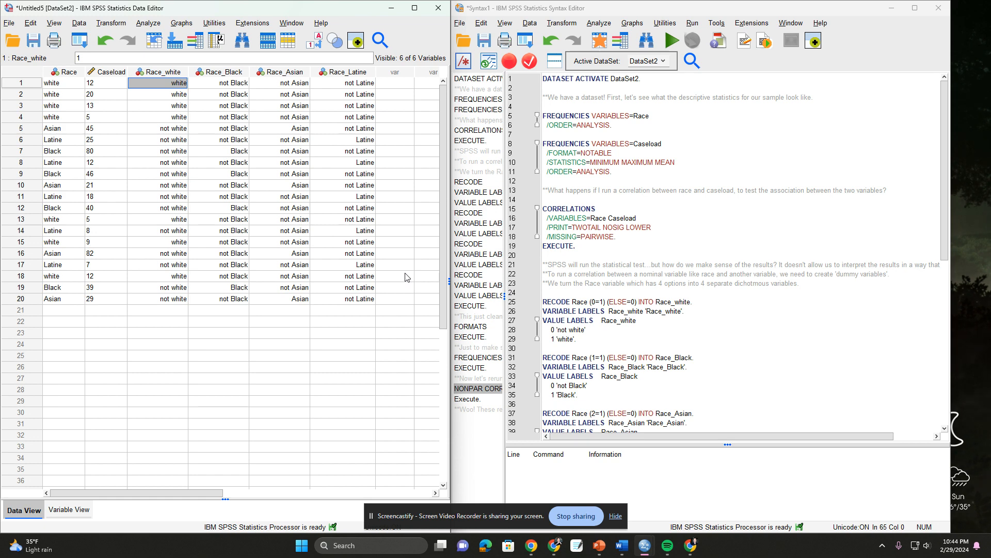
click(157, 355)
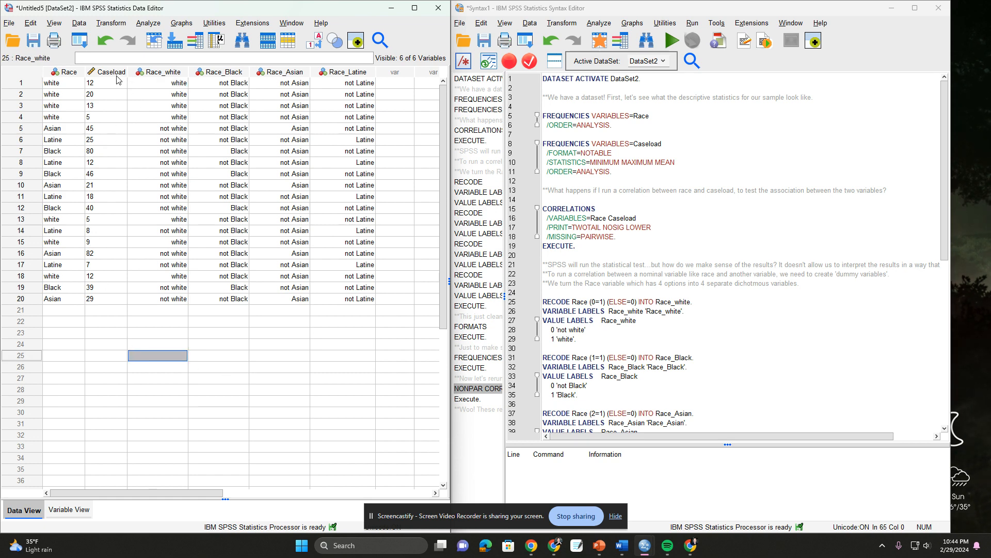